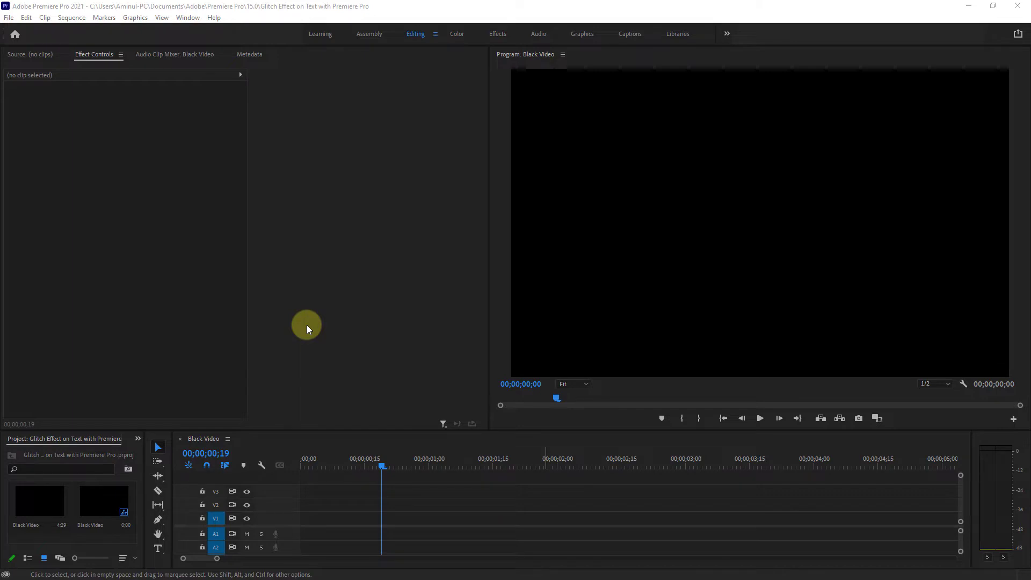
- Create a text layer in the frame reading "GLITCH" on the first line and "FX" on the second
{"action": "left_click", "coordinate": [158, 548]}
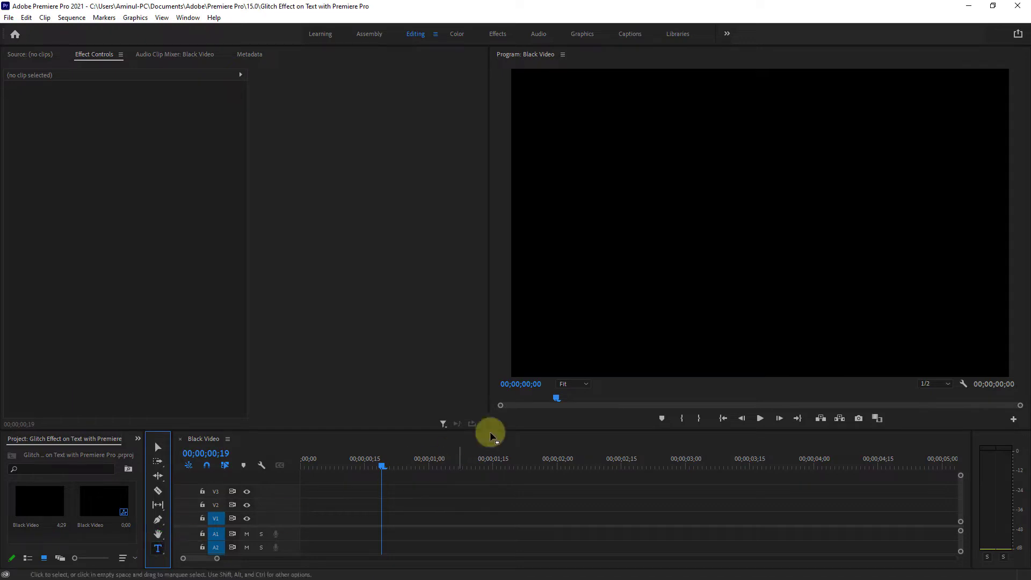
{"action": "left_click", "coordinate": [678, 186]}
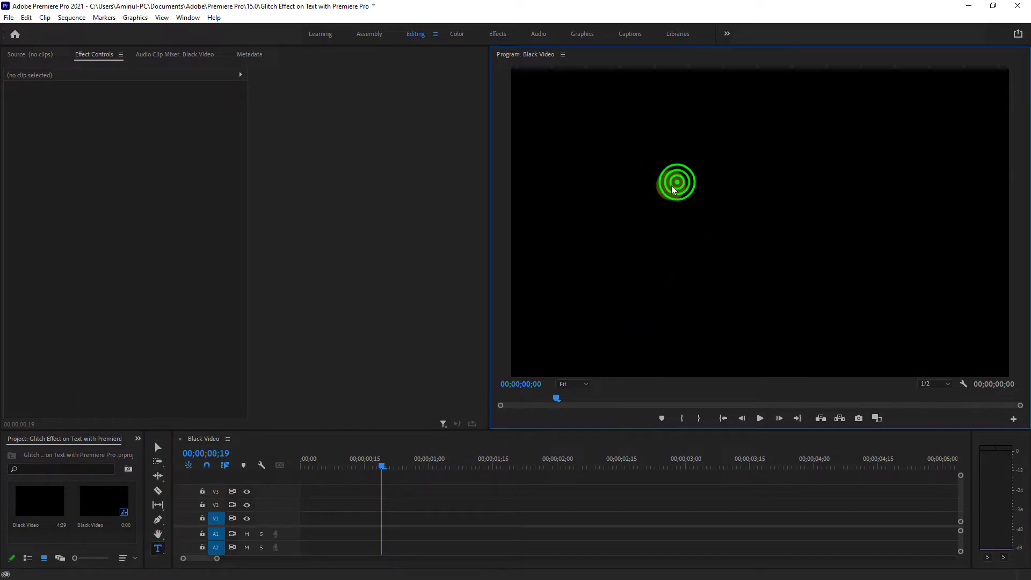
{"action": "type", "text": "GLITCH"}
{"action": "key", "text": "Return"}
{"action": "type", "text": "FX"}
{"action": "left_click", "coordinate": [158, 446]}
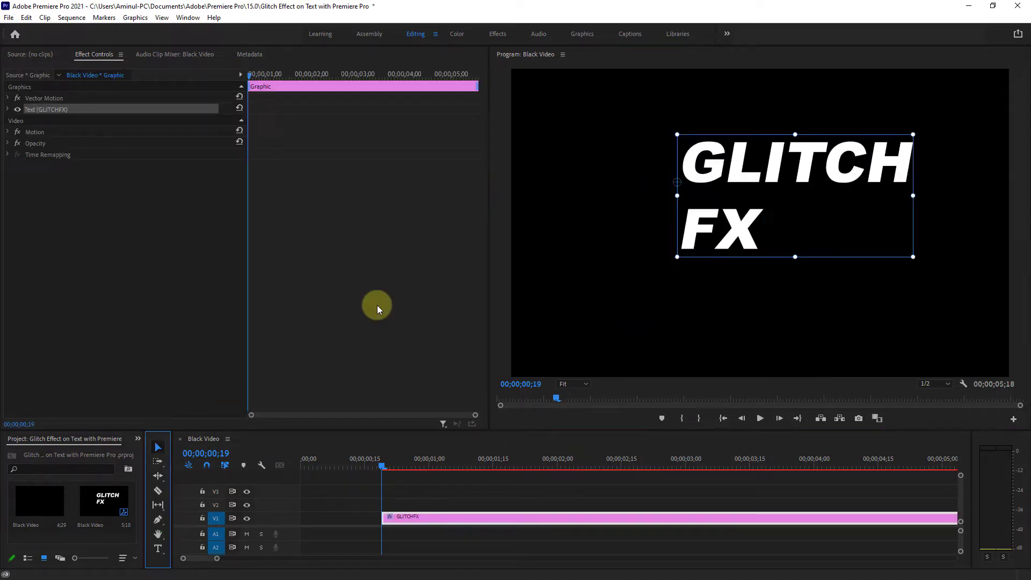
- Center-align the GLITCH FX text, enlarge it to a scale of about 152 and position it in the middle of the frame
{"action": "left_click", "coordinate": [8, 109]}
{"action": "left_click", "coordinate": [48, 176]}
{"action": "left_click_drag", "start_coordinate": [797, 256], "coordinate": [847, 288]}
{"action": "left_click_drag", "start_coordinate": [685, 241], "coordinate": [774, 241]}
{"action": "left_click_drag", "start_coordinate": [777, 309], "coordinate": [777, 310]}
{"action": "left_click_drag", "start_coordinate": [775, 160], "coordinate": [771, 188]}
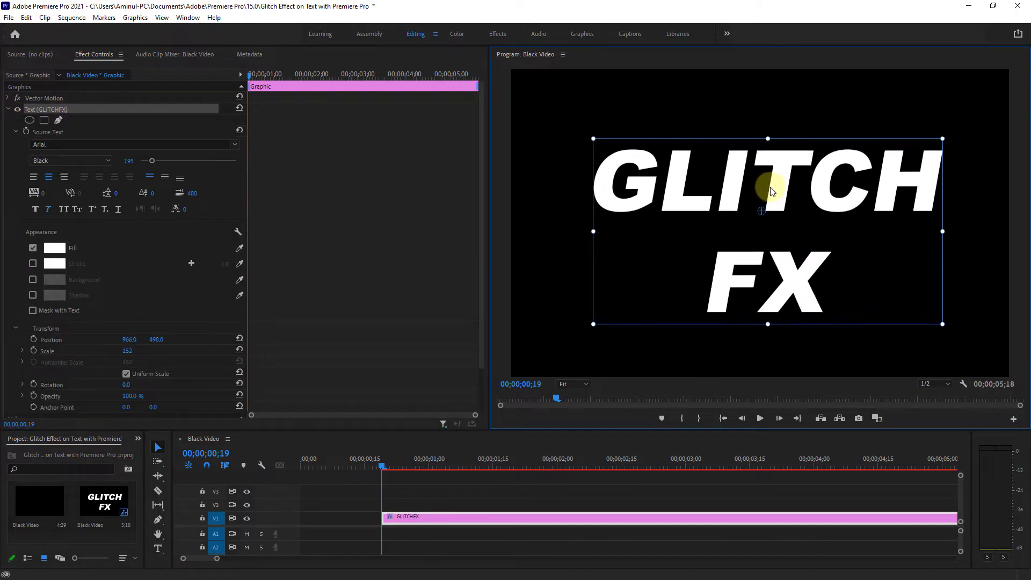
- Move the GLITCHFX clip on V1 to the very start of the sequence
{"action": "left_click", "coordinate": [8, 109]}
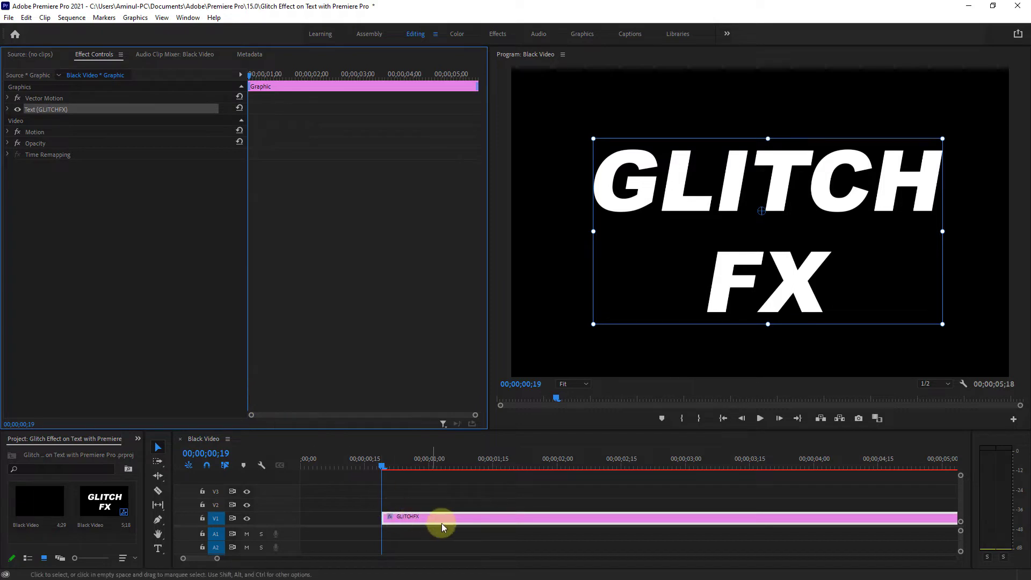
{"action": "left_click_drag", "start_coordinate": [462, 521], "coordinate": [352, 521]}
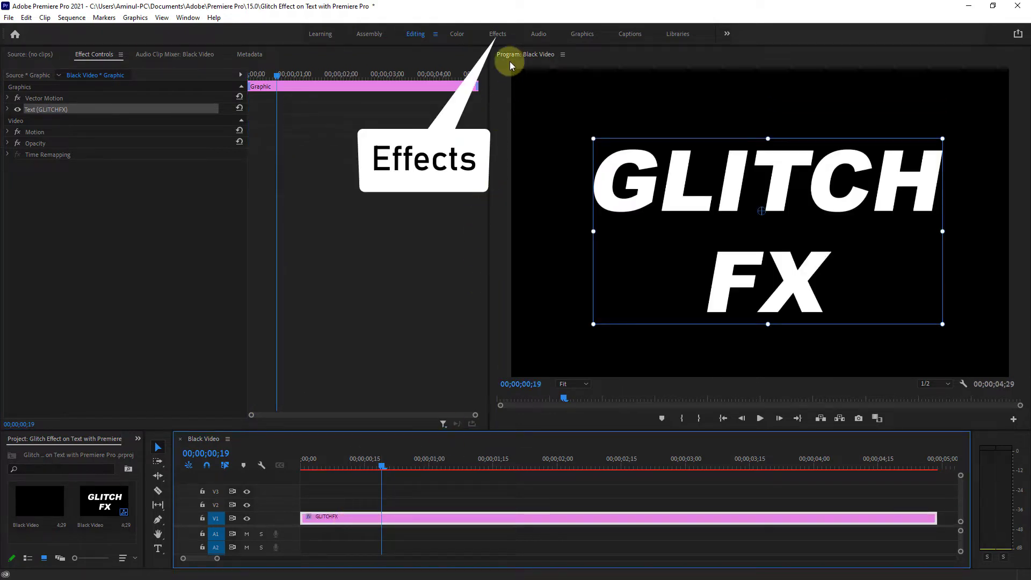
- Search the effects for "RGB" and apply Color Balance (RGB) to the GLITCHFX clip on V1
{"action": "left_click", "coordinate": [498, 34]}
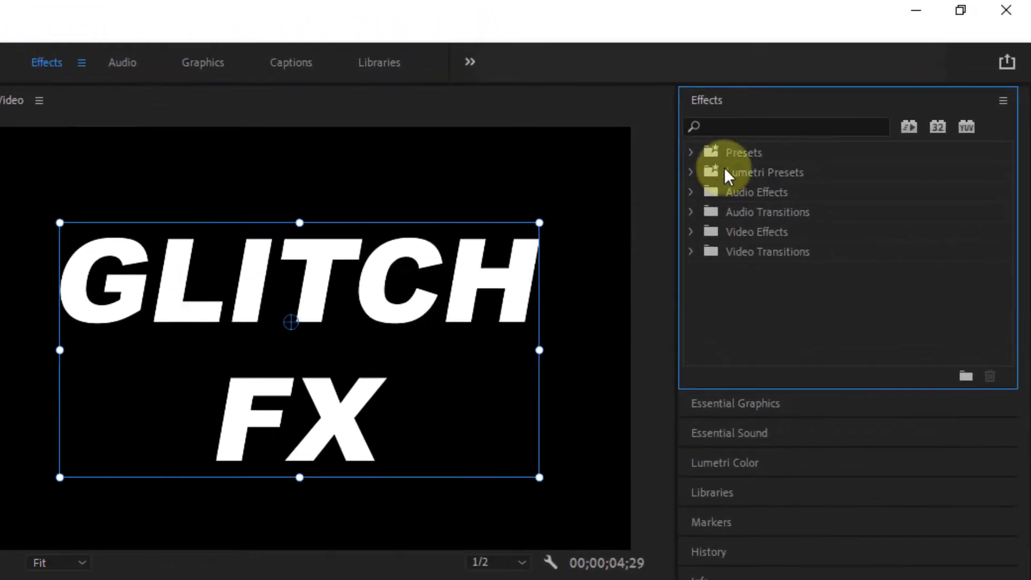
{"action": "left_click", "coordinate": [729, 127]}
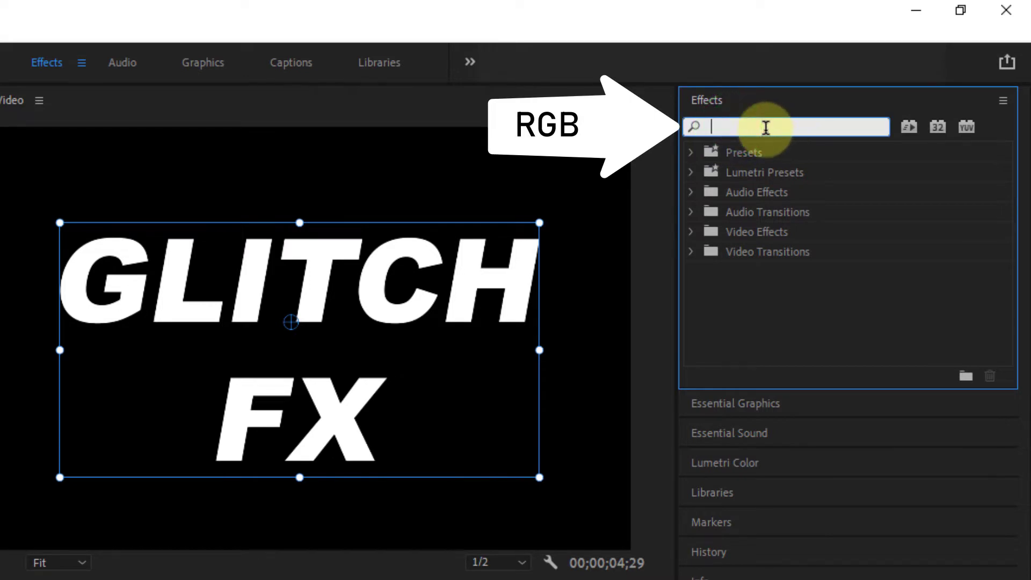
{"action": "type", "text": "RGB"}
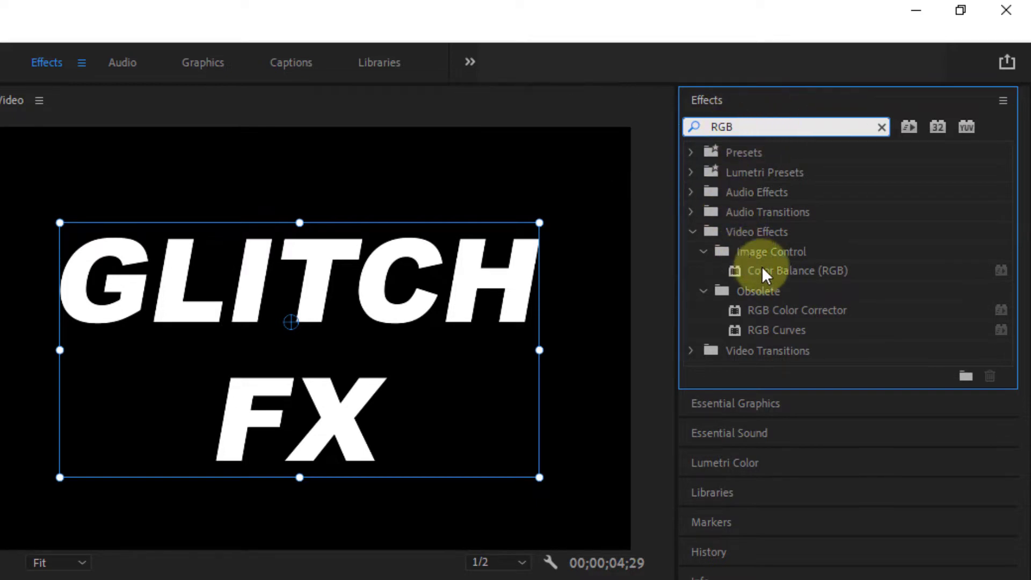
{"action": "left_click", "coordinate": [787, 271]}
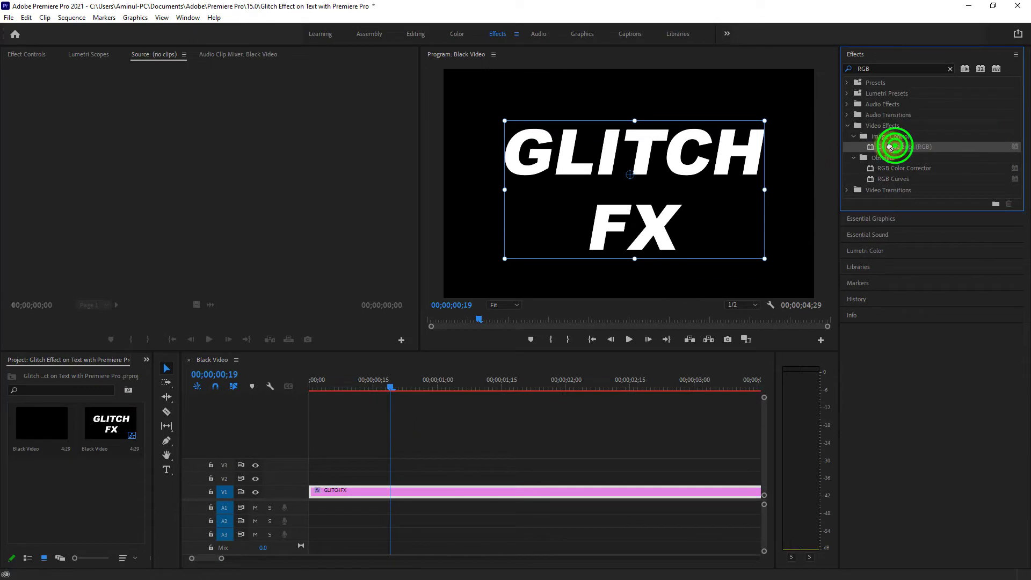
{"action": "left_click_drag", "start_coordinate": [889, 146], "coordinate": [394, 490]}
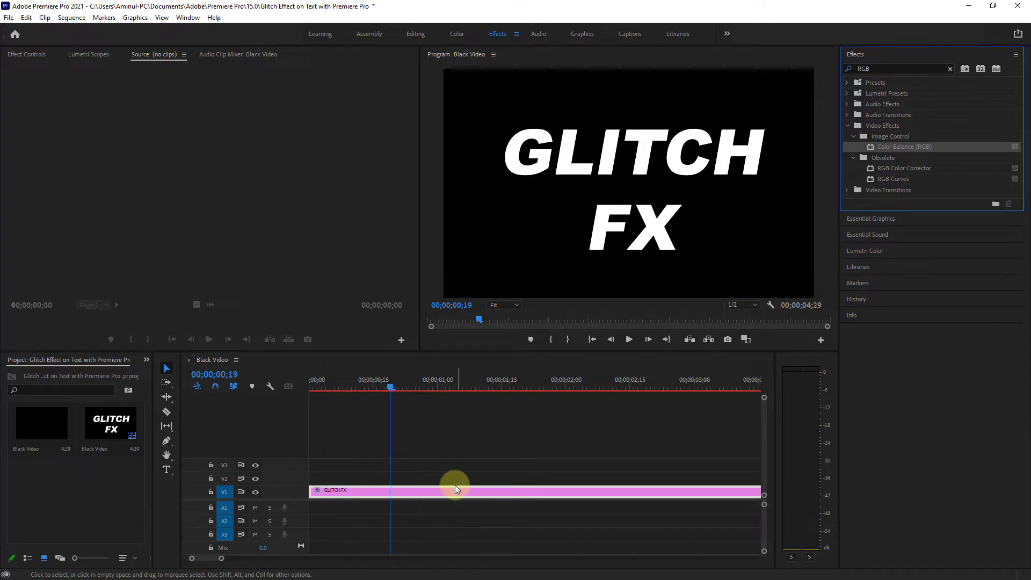
- Return to the Editing workspace and set the Color Balance (RGB) Red value of the V1 text clip to 0
{"action": "left_click", "coordinate": [420, 35]}
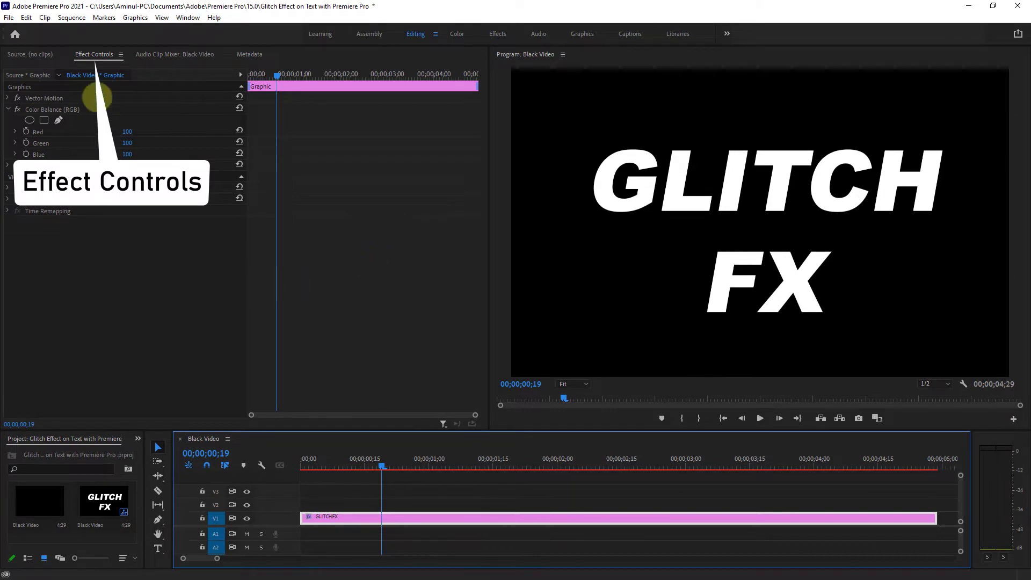
{"action": "left_click", "coordinate": [92, 54]}
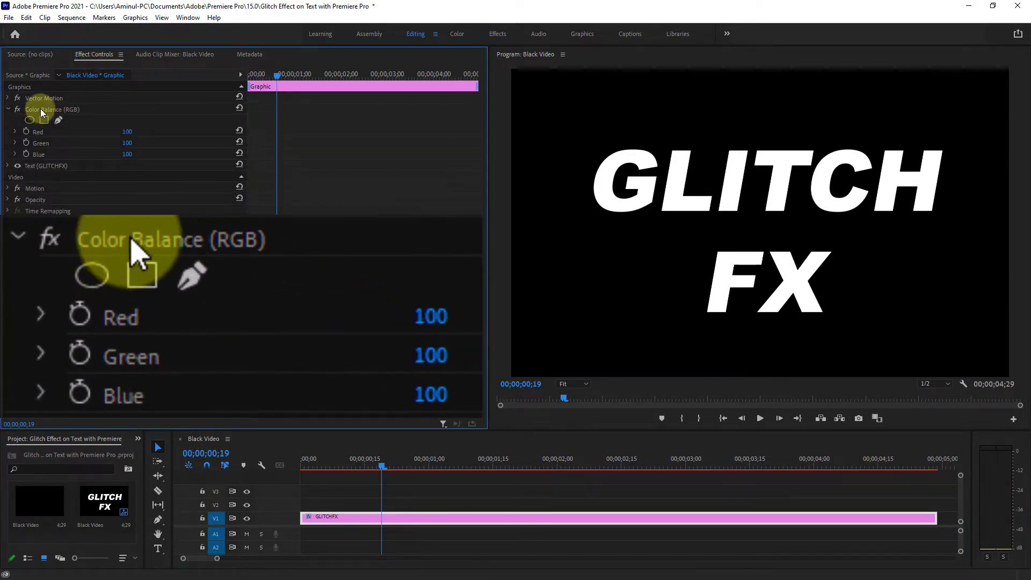
{"action": "left_click", "coordinate": [41, 109]}
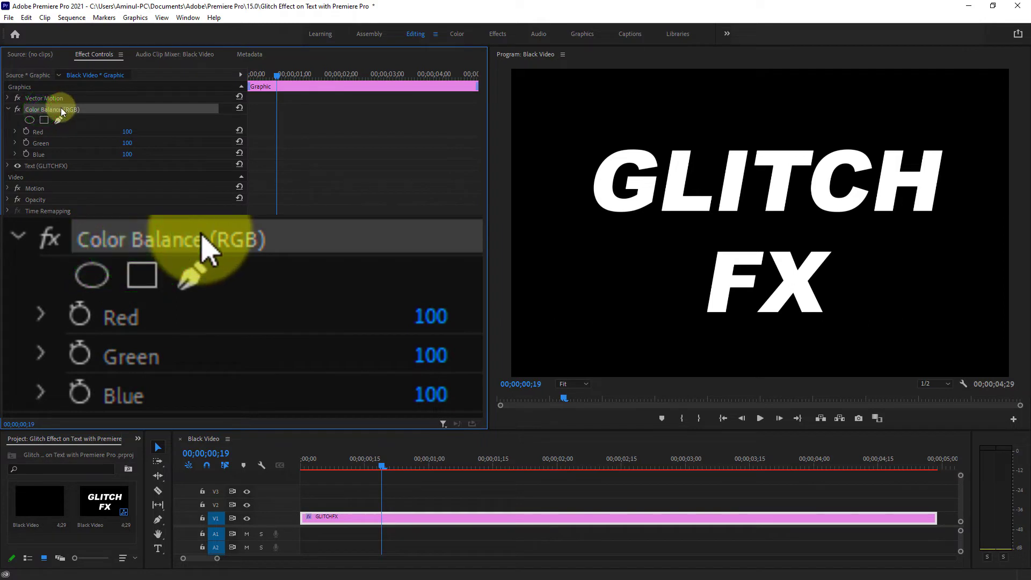
{"action": "left_click", "coordinate": [37, 129]}
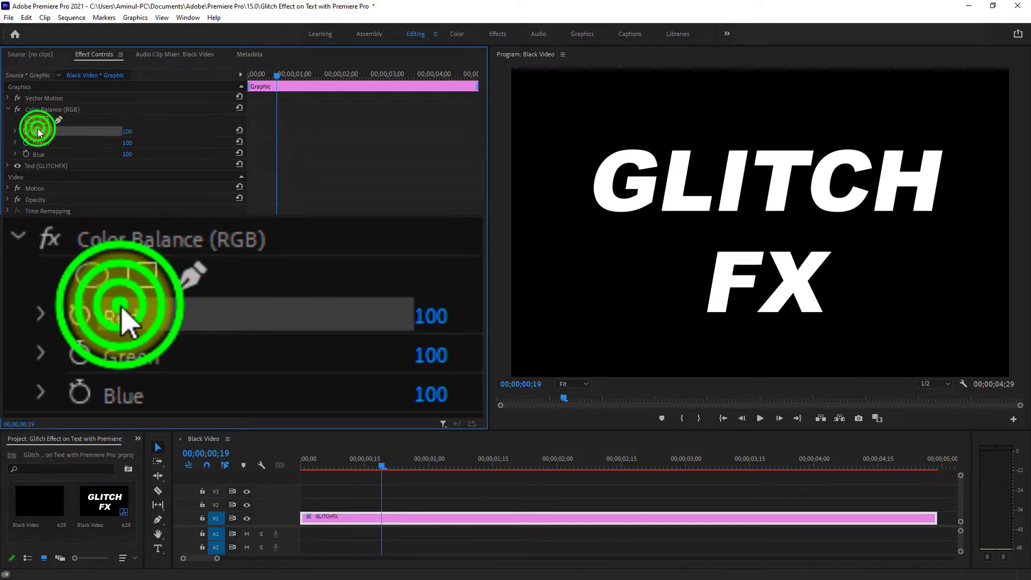
{"action": "left_click", "coordinate": [133, 130]}
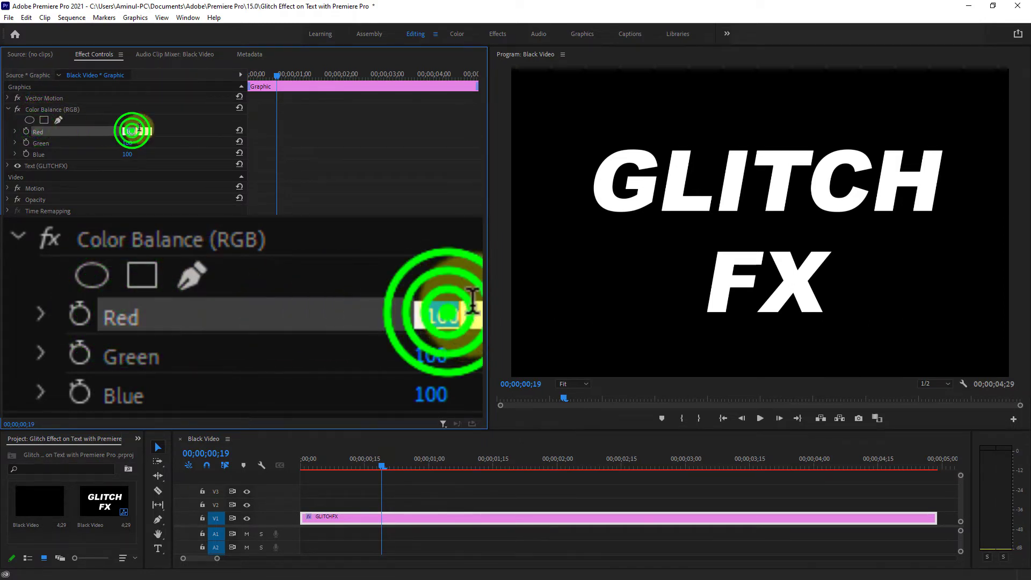
{"action": "type", "text": "0"}
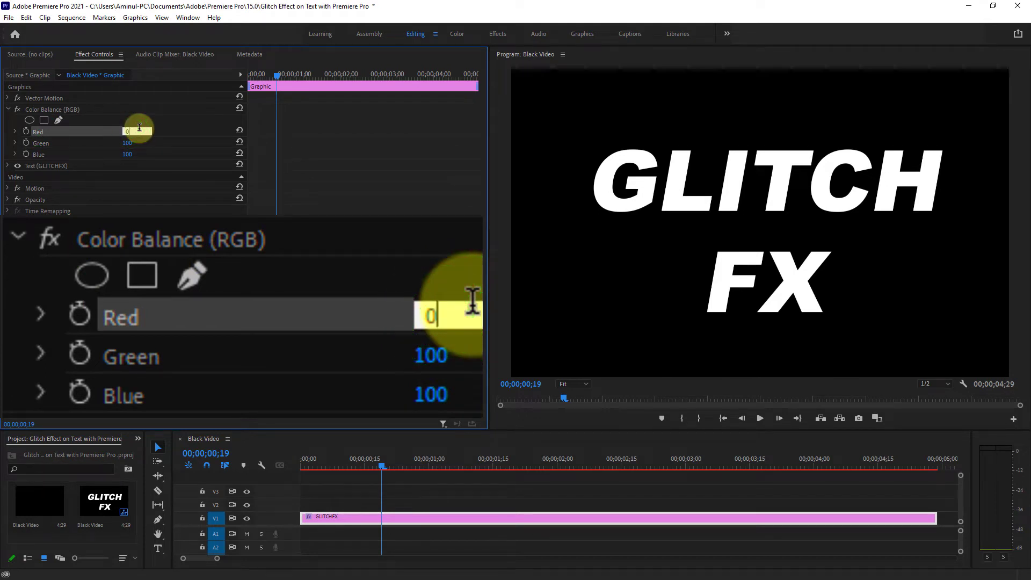
{"action": "key", "text": "Return"}
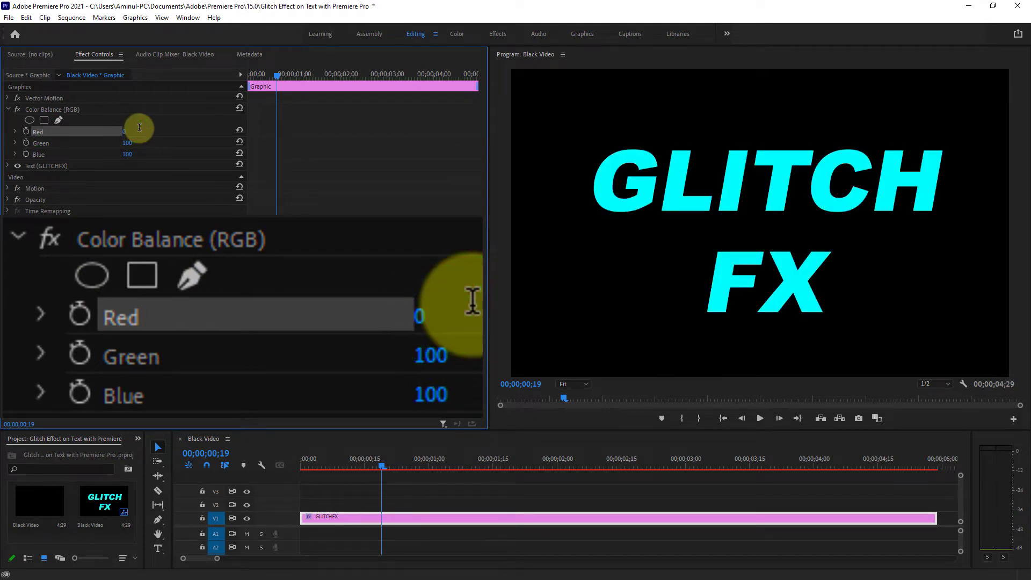
- Set the Color Balance (RGB) Green value of the V1 text clip to 0, leaving only Blue
{"action": "left_click", "coordinate": [47, 142]}
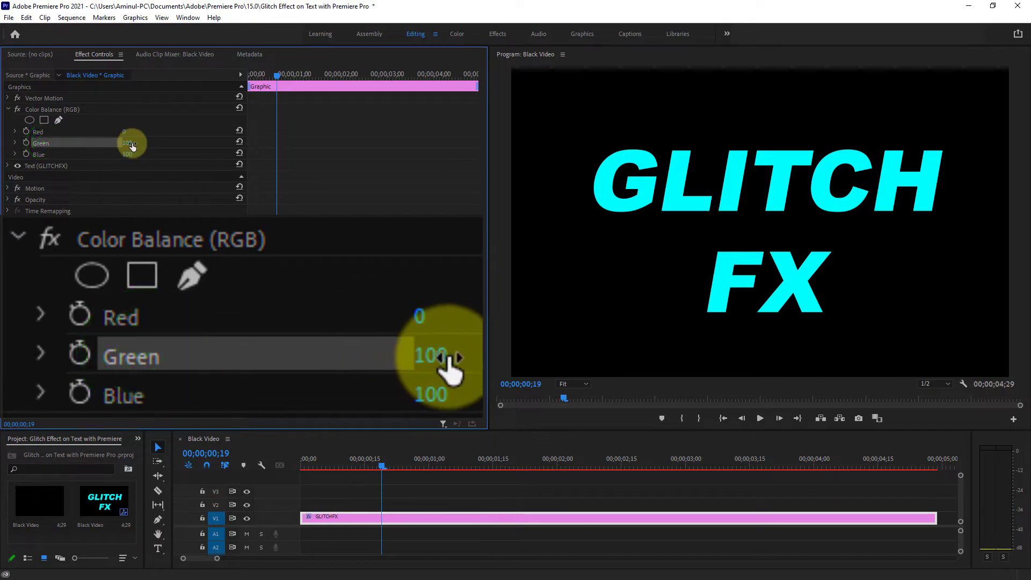
{"action": "left_click", "coordinate": [130, 142]}
{"action": "type", "text": "0"}
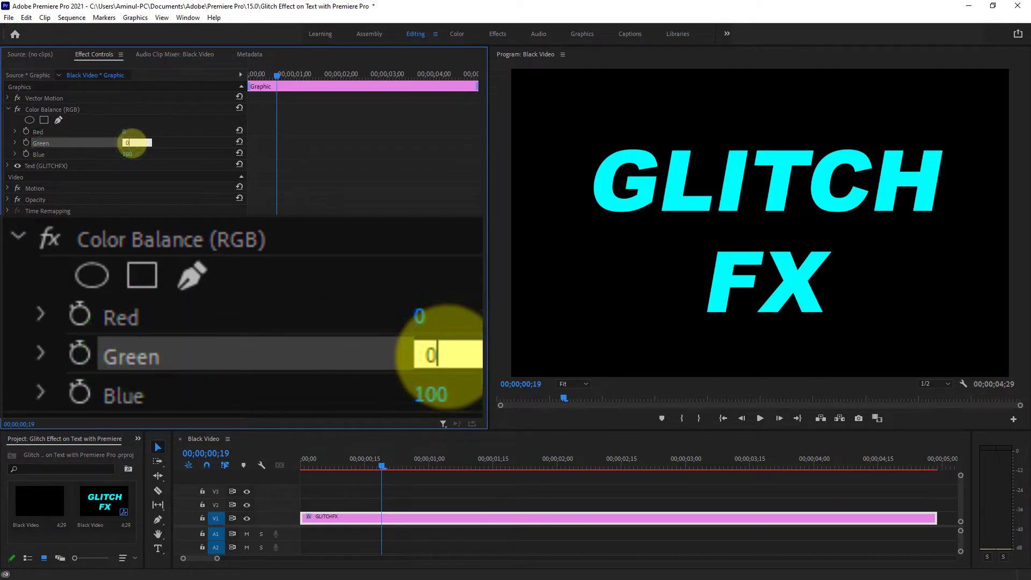
{"action": "key", "text": "Return"}
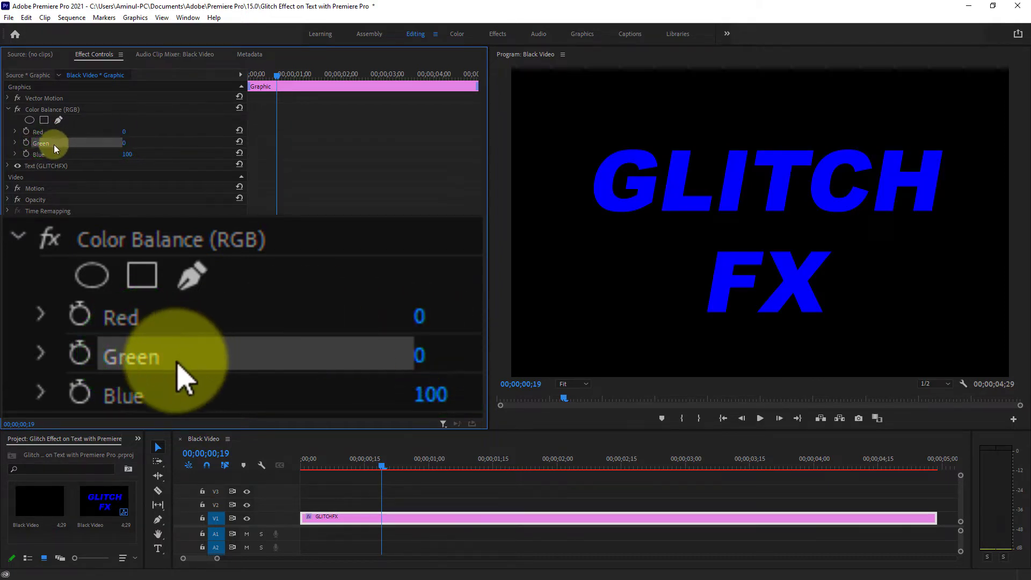
{"action": "left_click", "coordinate": [37, 153]}
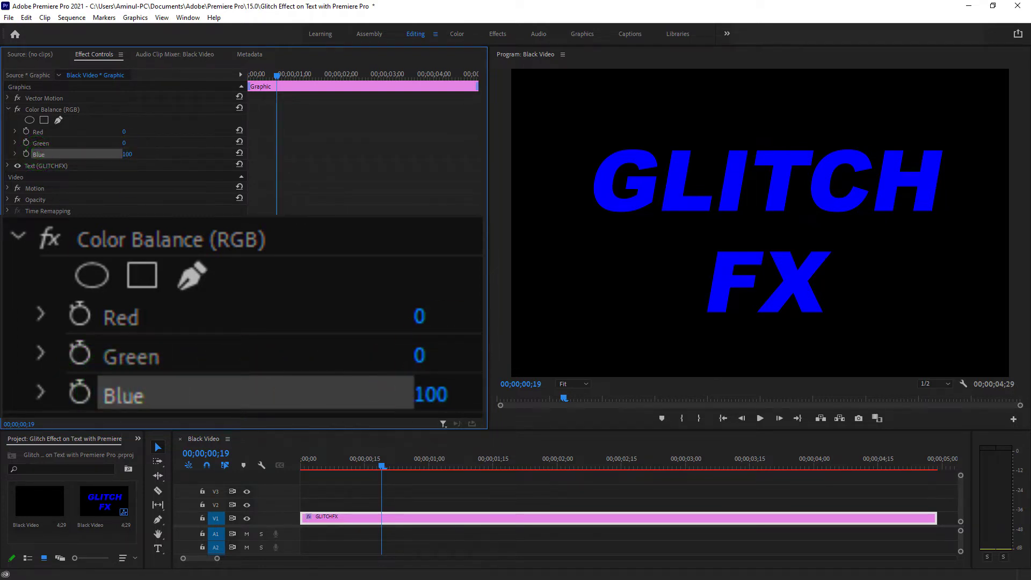
- Duplicate the blue GLITCHFX clip from V1 onto track V2, directly above the original
{"action": "left_click", "coordinate": [398, 517]}
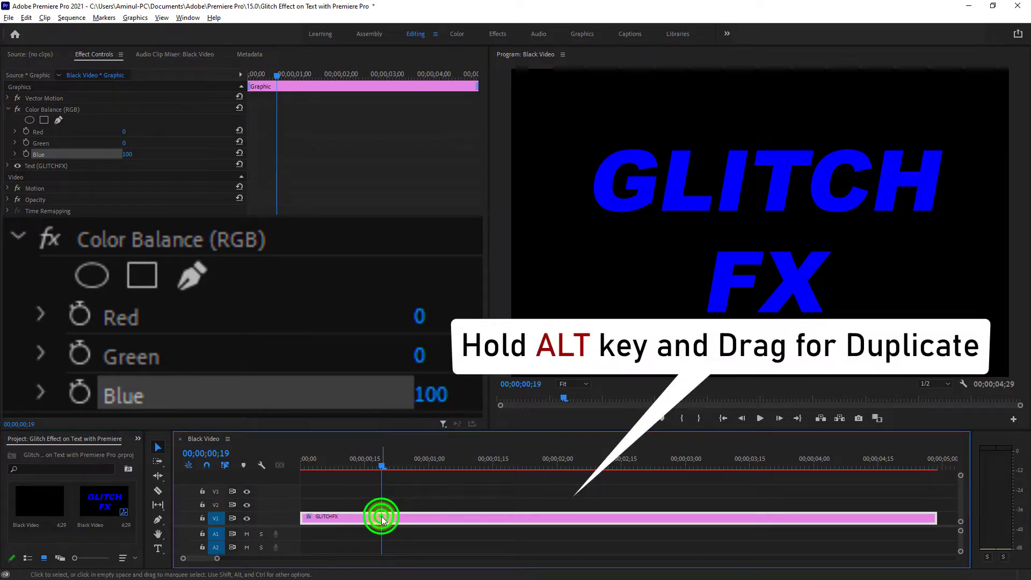
{"action": "left_click_drag", "start_coordinate": [382, 517], "coordinate": [383, 508]}
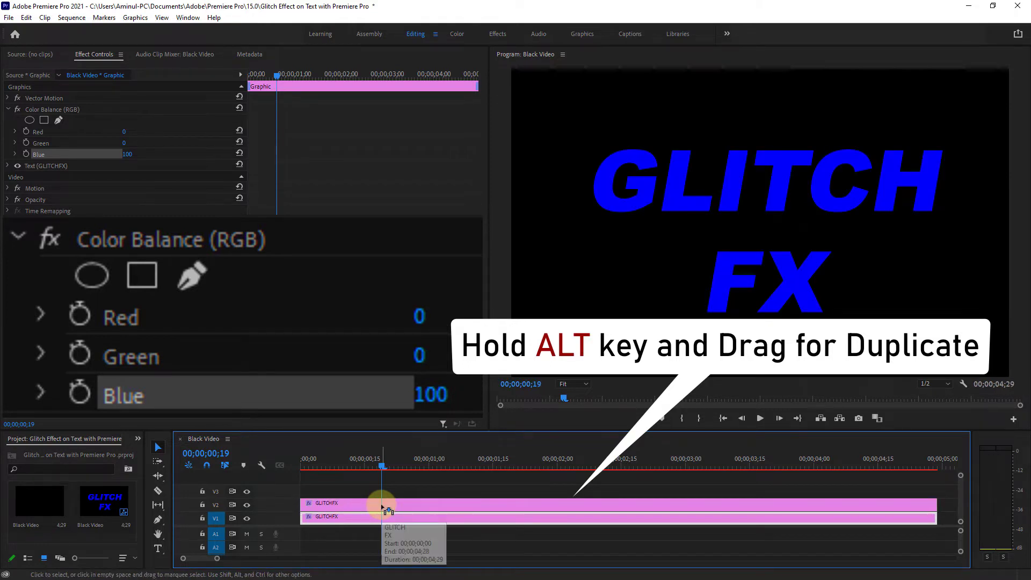
- Set the Color Balance (RGB) Red value of the duplicated text clip on V2 to 100
{"action": "left_click", "coordinate": [397, 504]}
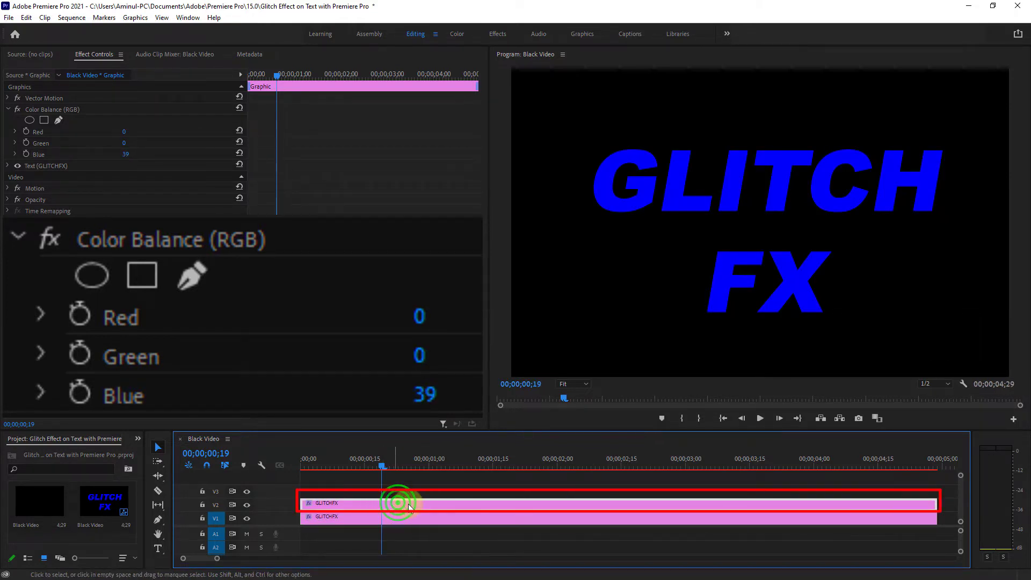
{"action": "left_click", "coordinate": [34, 134]}
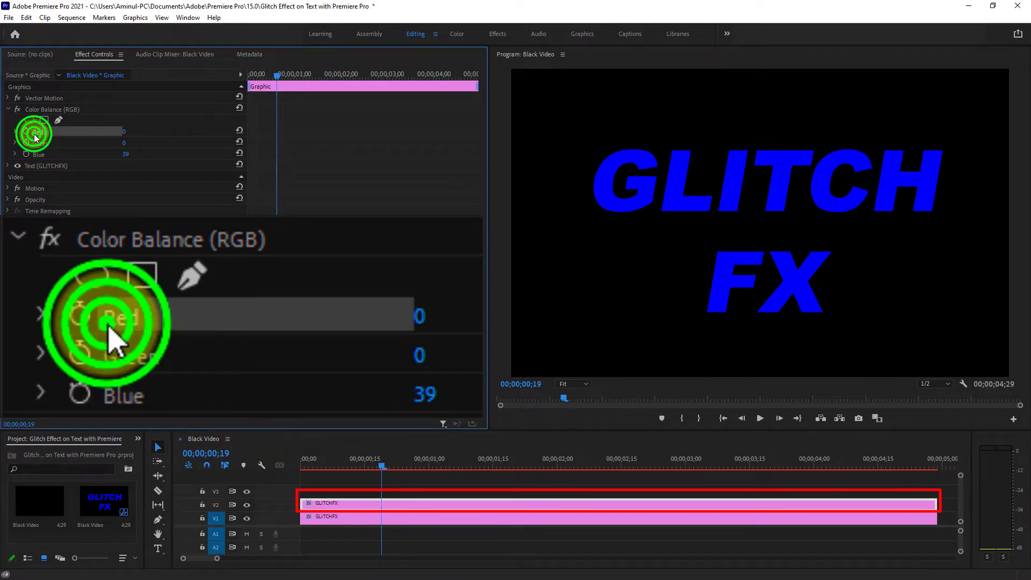
{"action": "left_click", "coordinate": [124, 131]}
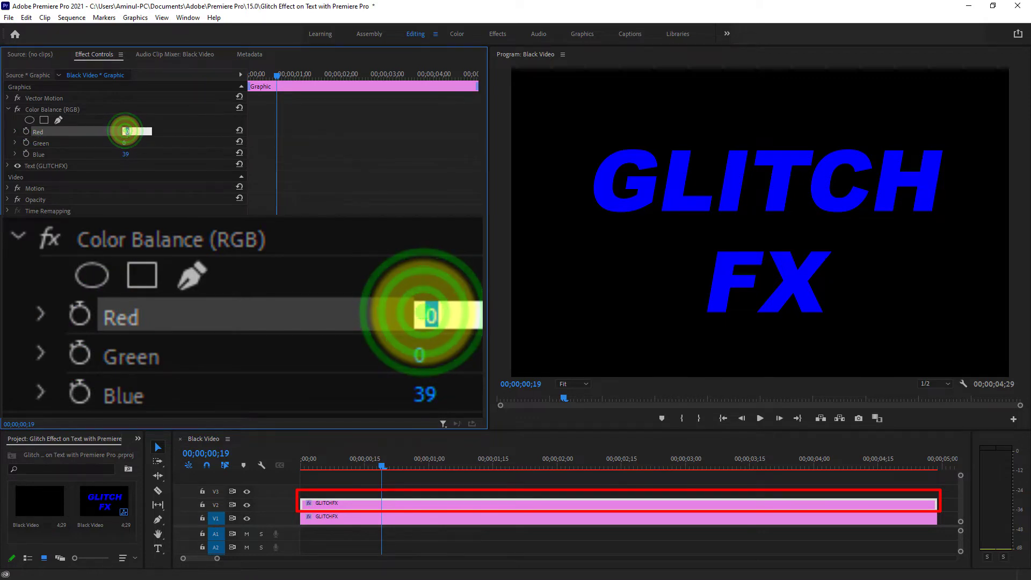
{"action": "type", "text": "1"}
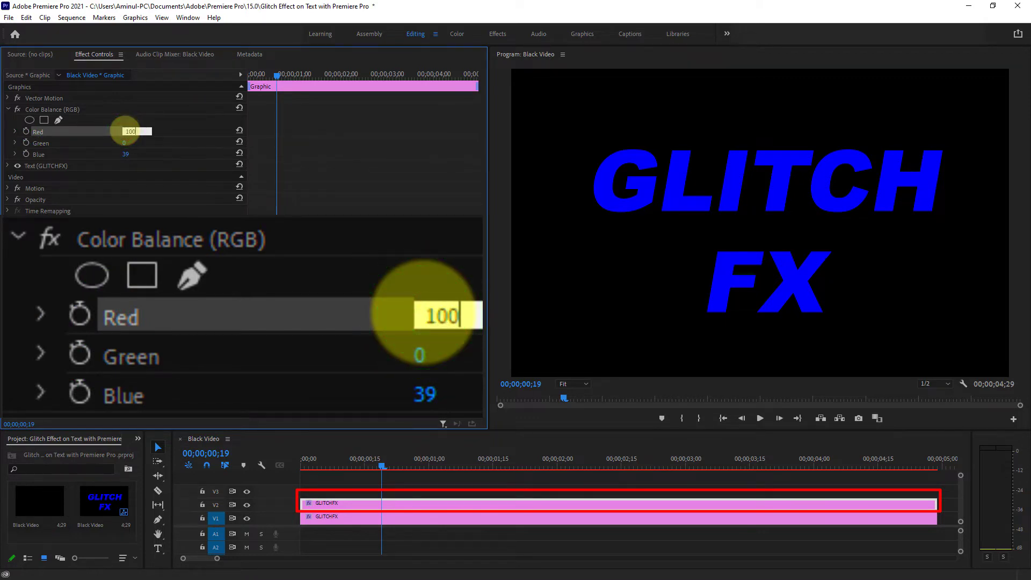
{"action": "type", "text": "00"}
{"action": "key", "text": "Return"}
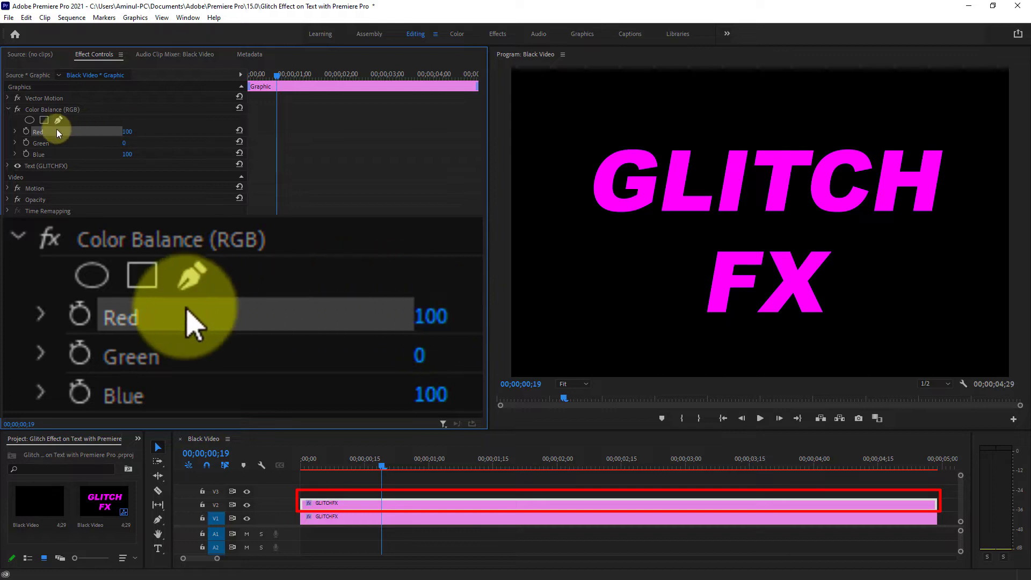
- Set the Color Balance (RGB) Green and Blue values of the V2 text clip to 0
{"action": "left_click", "coordinate": [40, 145]}
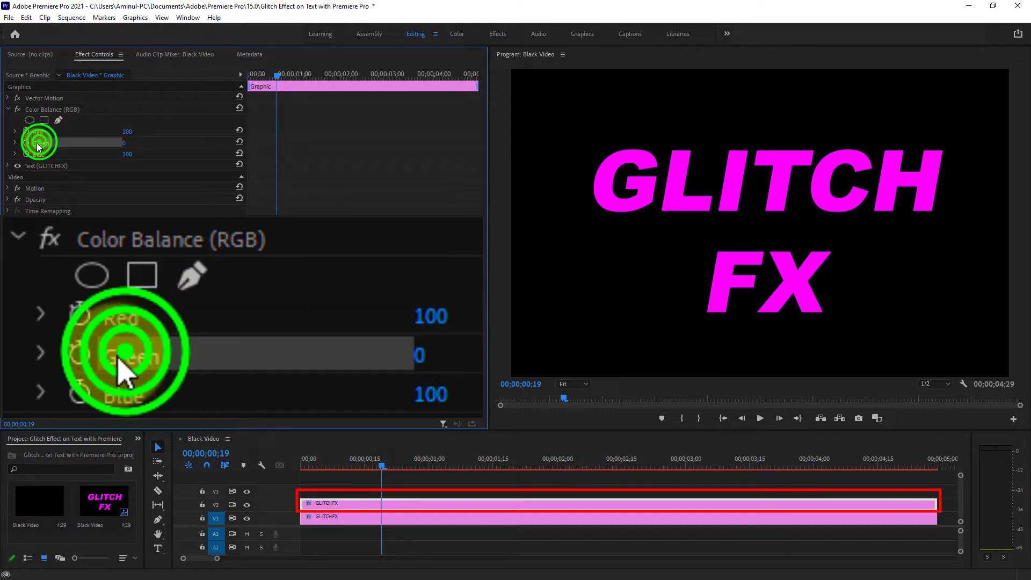
{"action": "left_click", "coordinate": [128, 143]}
{"action": "type", "text": "0"}
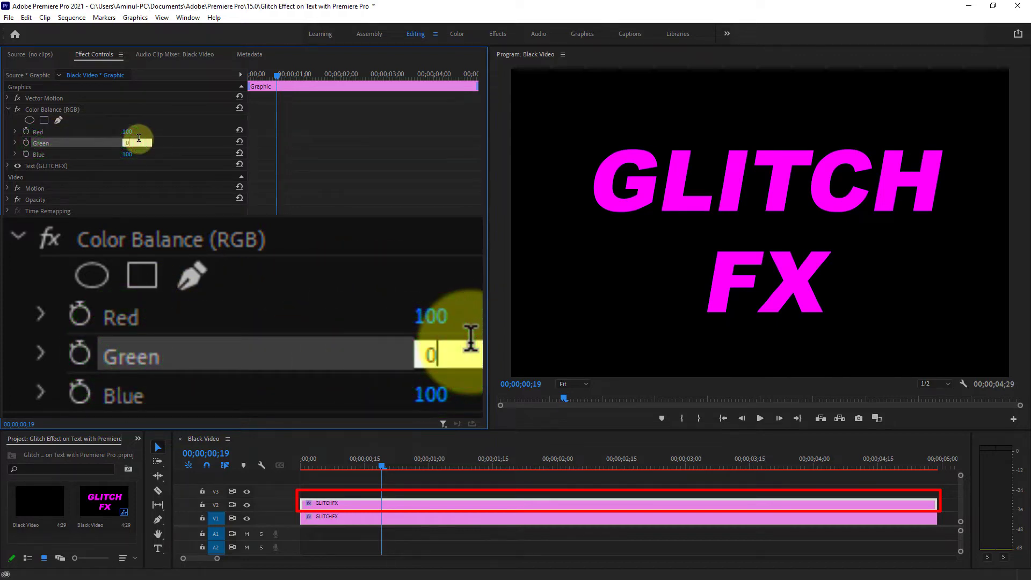
{"action": "key", "text": "Return"}
{"action": "left_click", "coordinate": [38, 154]}
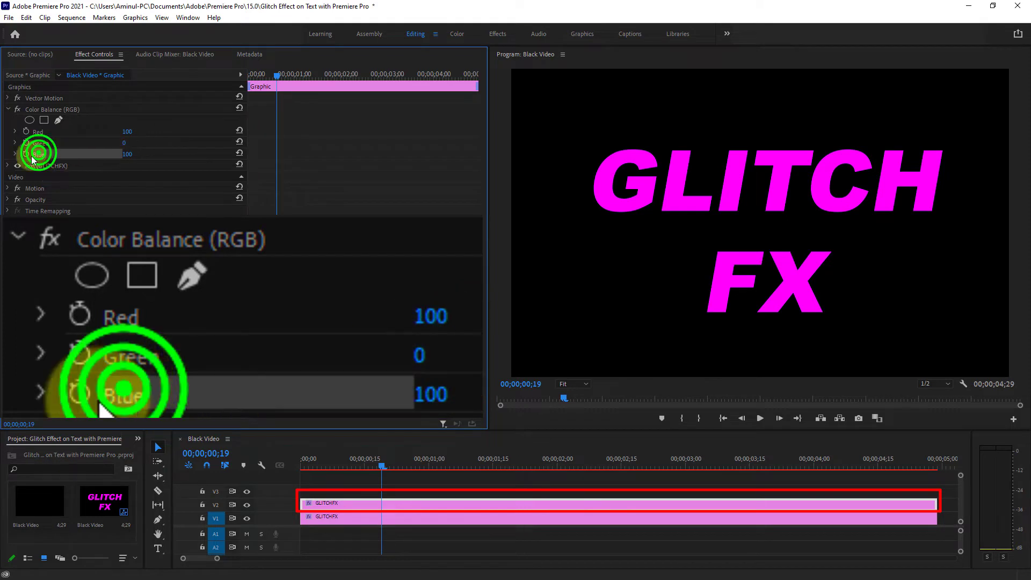
{"action": "left_click", "coordinate": [129, 153]}
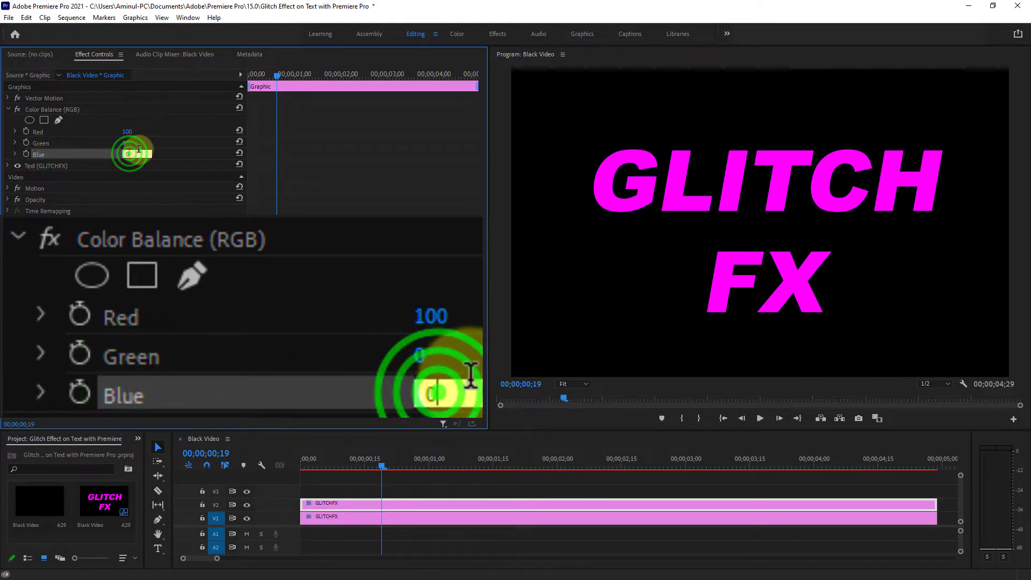
{"action": "type", "text": "0"}
{"action": "key", "text": "Return"}
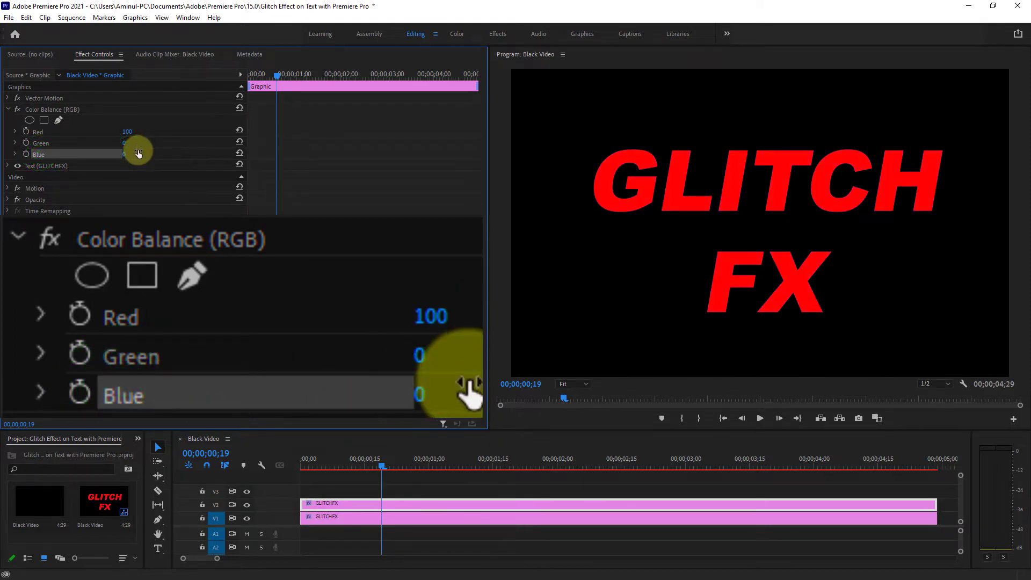
- Duplicate the red V2 text clip onto track V3 and set the copy's Color Balance (RGB) Red value to 0
{"action": "left_click", "coordinate": [390, 507]}
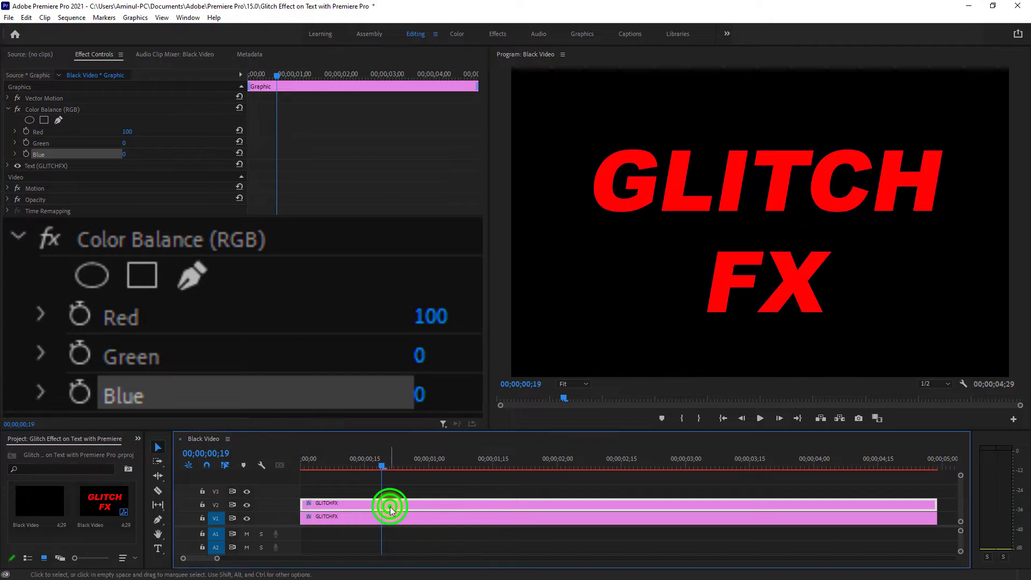
{"action": "left_click_drag", "start_coordinate": [389, 505], "coordinate": [388, 491]}
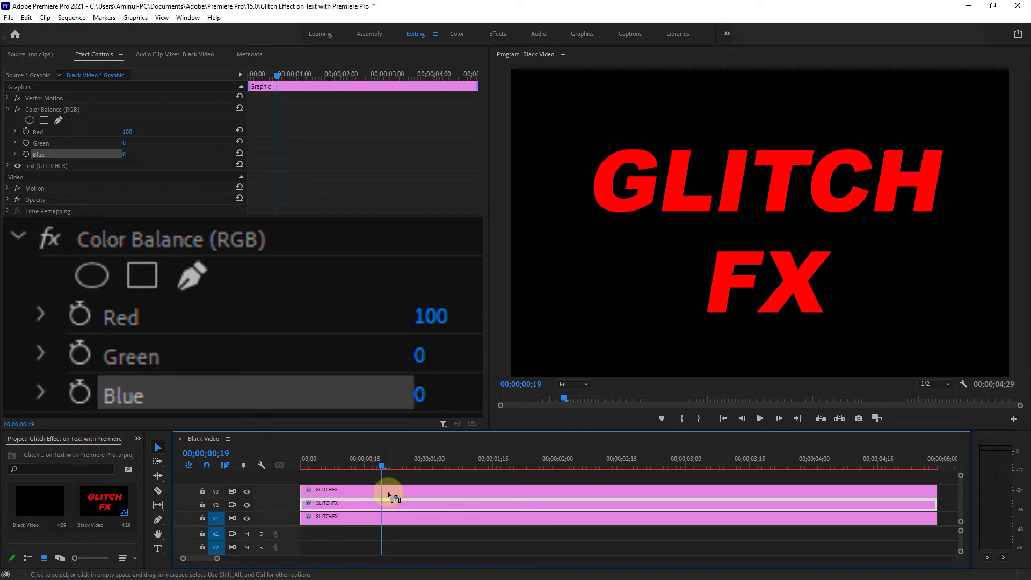
{"action": "left_click", "coordinate": [391, 489]}
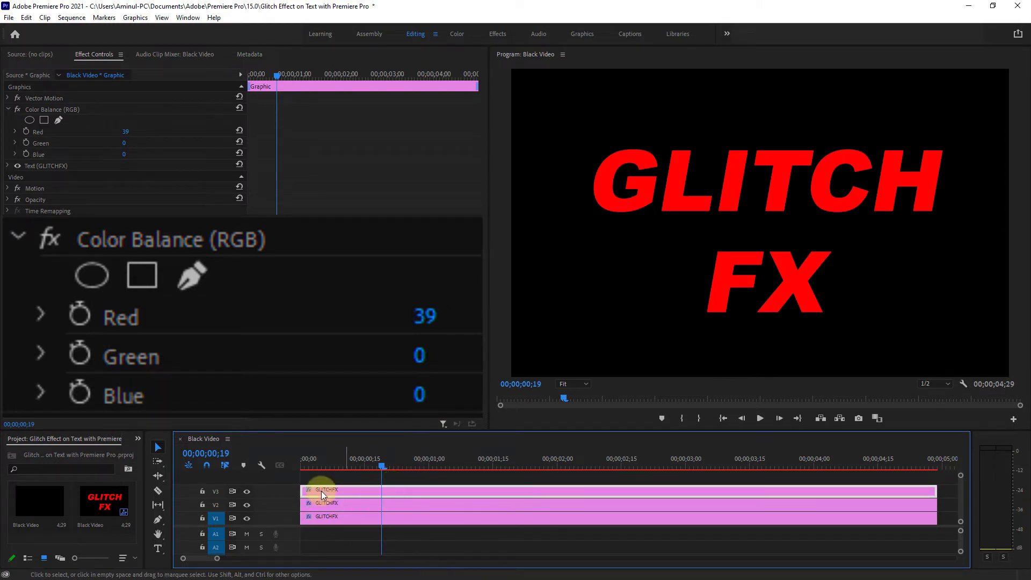
{"action": "left_click", "coordinate": [38, 133]}
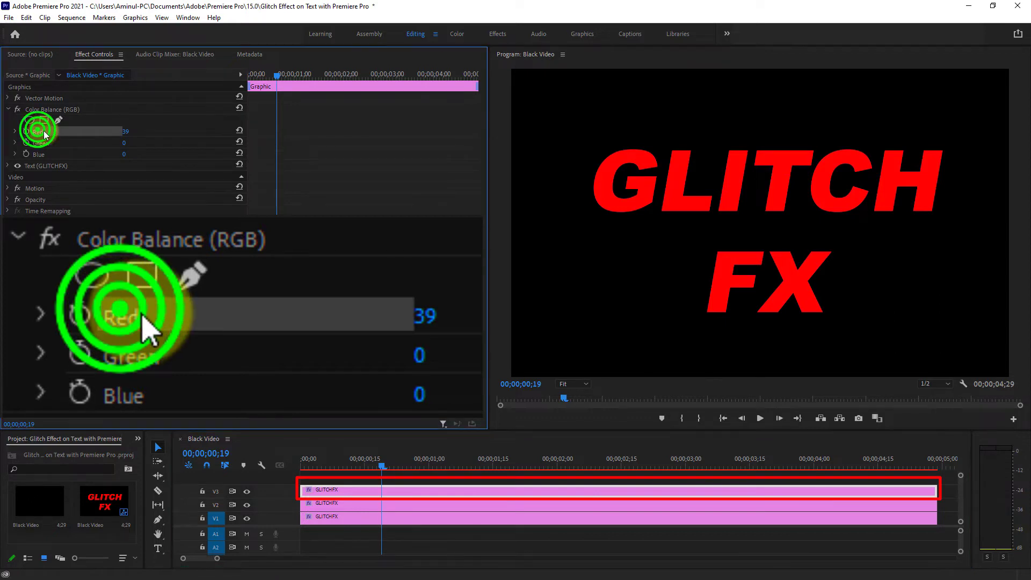
{"action": "left_click", "coordinate": [127, 131]}
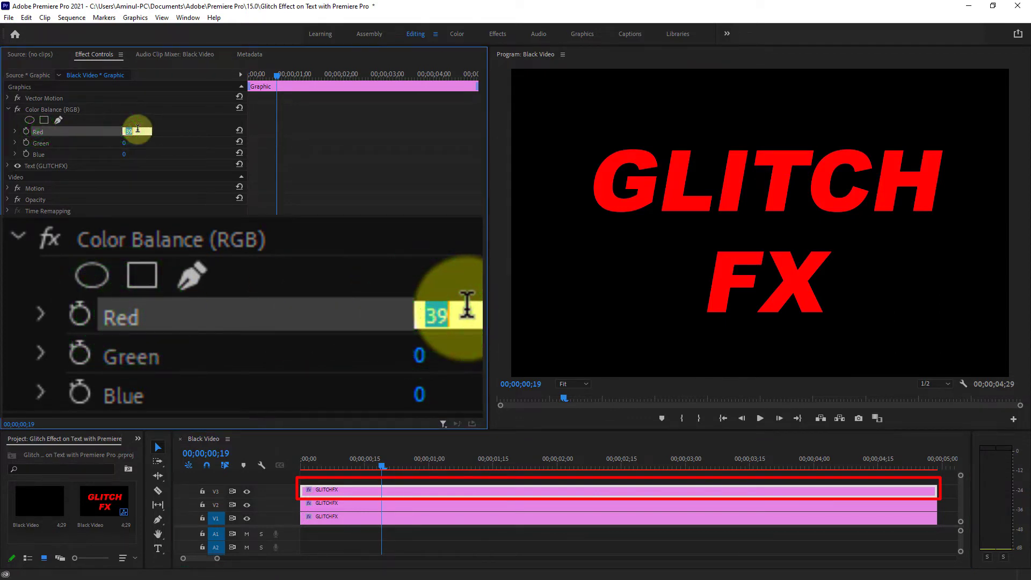
{"action": "type", "text": "0"}
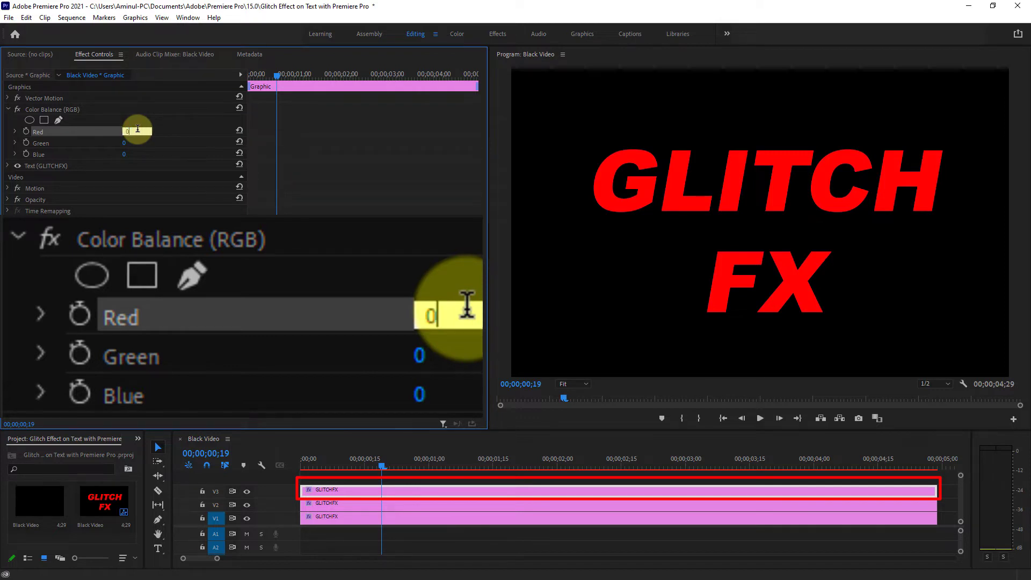
{"action": "key", "text": "Return"}
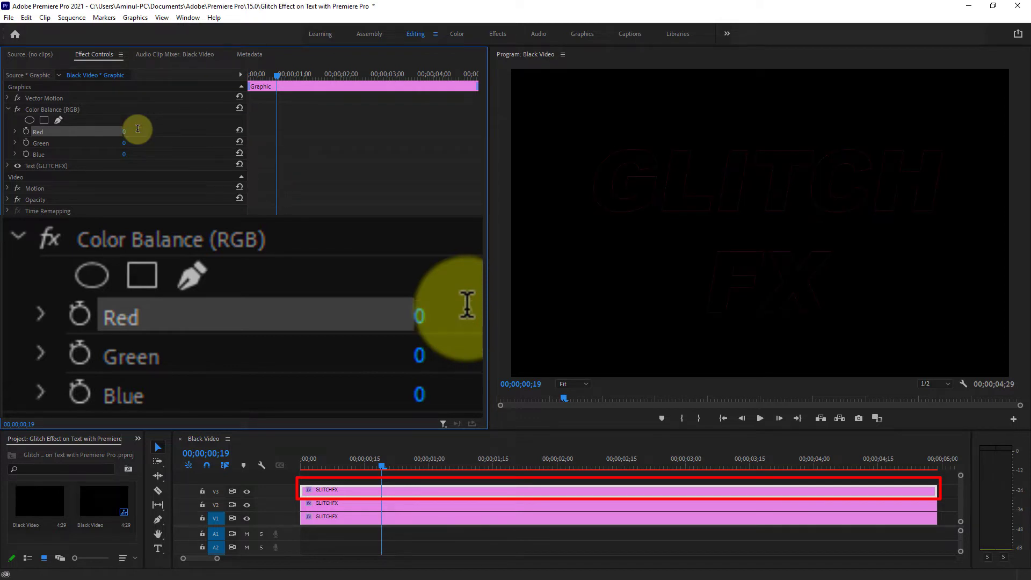
- Set the V3 text clip's Color Balance (RGB) Green value to 100 and Blue value to 0
{"action": "left_click", "coordinate": [35, 143]}
{"action": "left_click", "coordinate": [127, 142]}
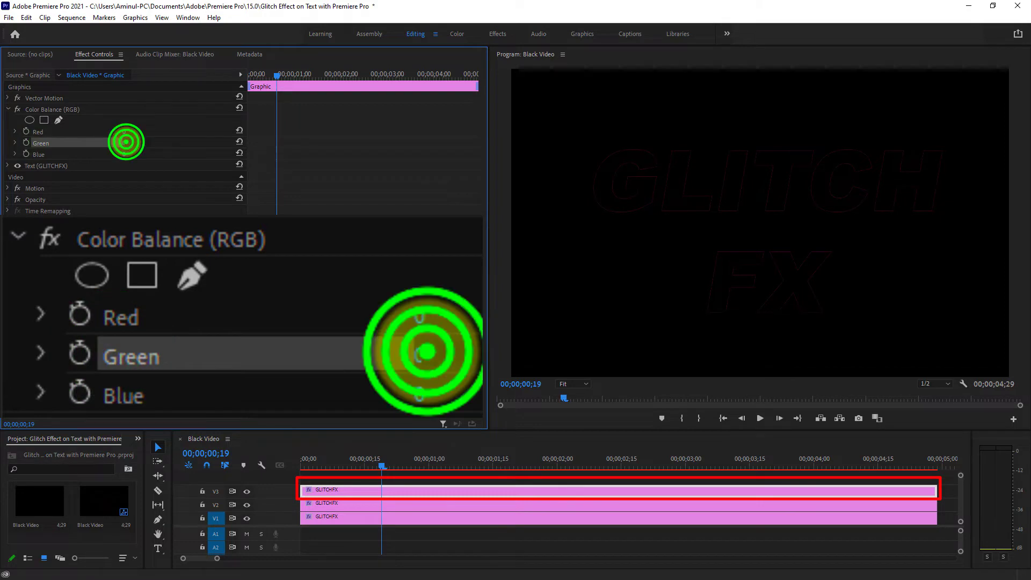
{"action": "type", "text": "100"}
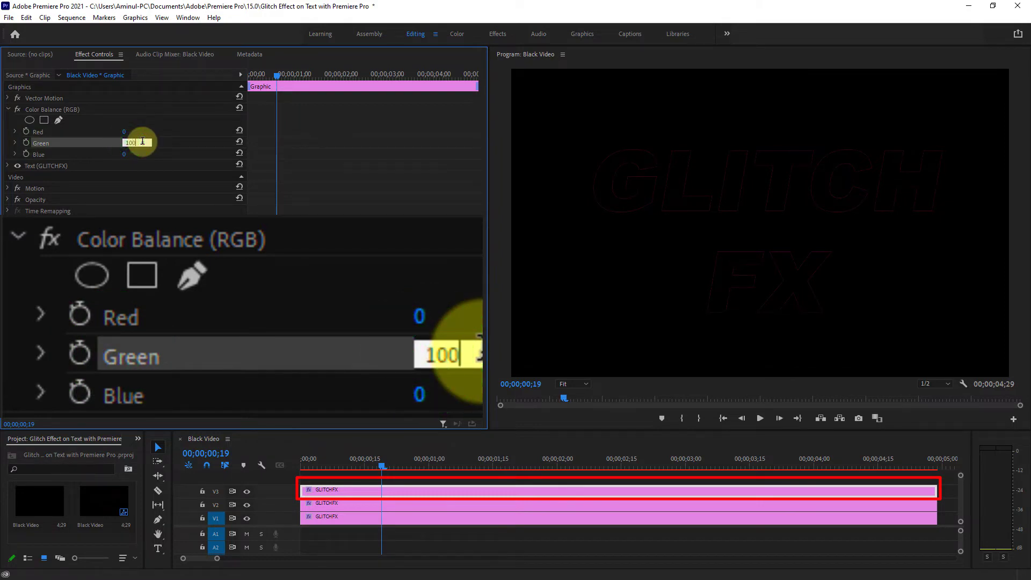
{"action": "key", "text": "Return"}
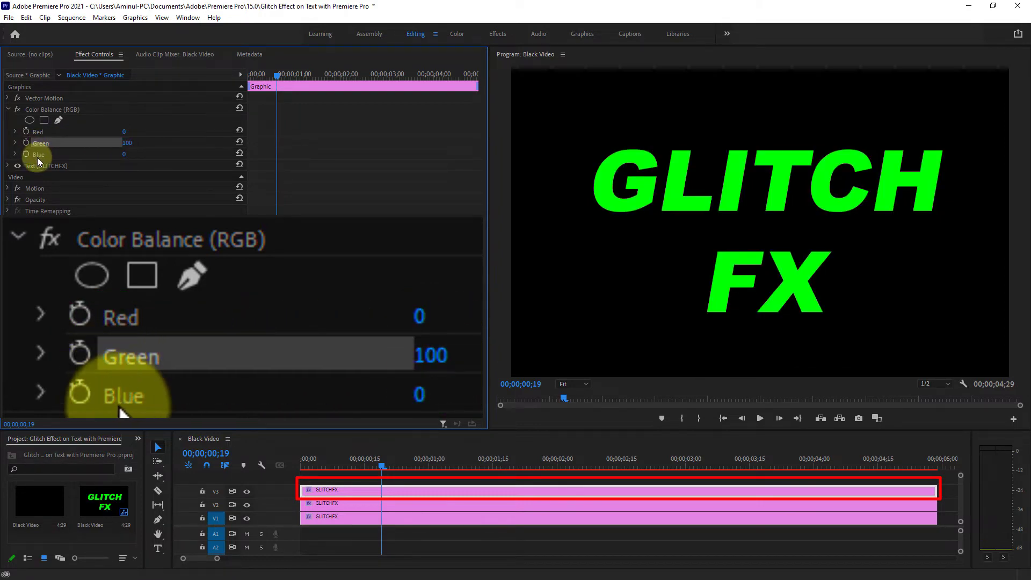
{"action": "left_click", "coordinate": [38, 155]}
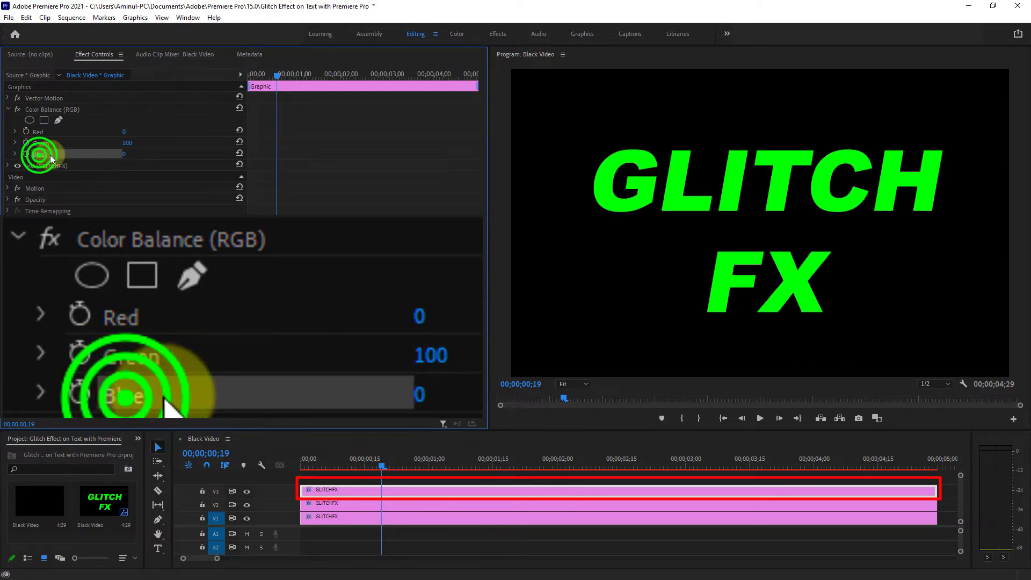
{"action": "left_click", "coordinate": [129, 155]}
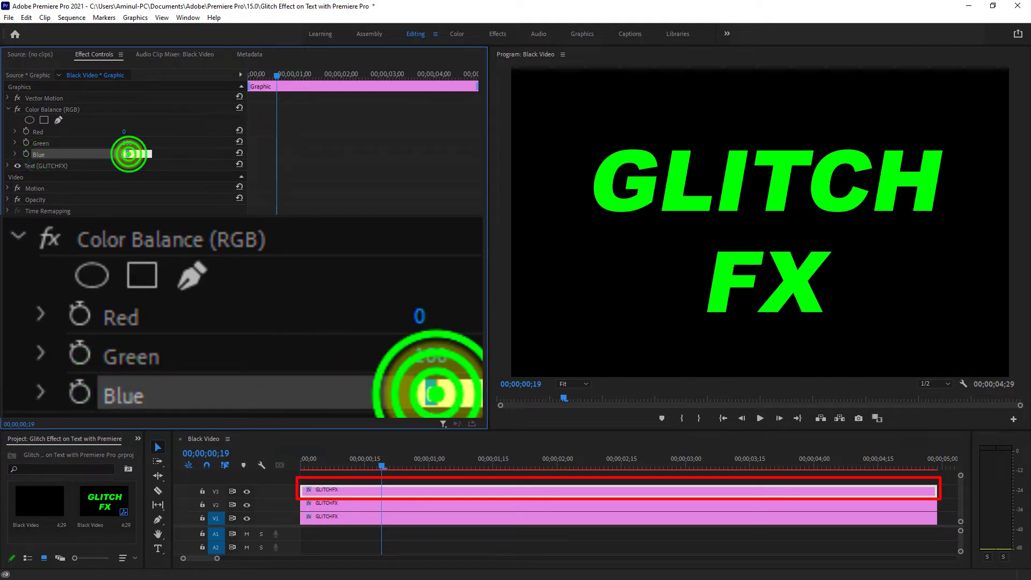
{"action": "key", "text": "Return"}
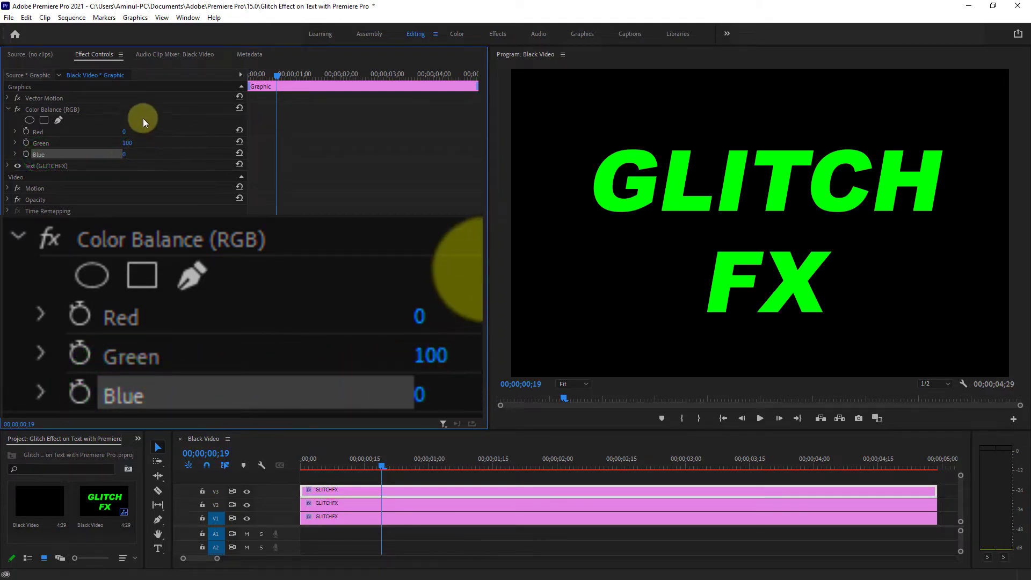
- Set the Opacity blend mode of the green text clip on V3 to Screen
{"action": "left_click", "coordinate": [396, 489]}
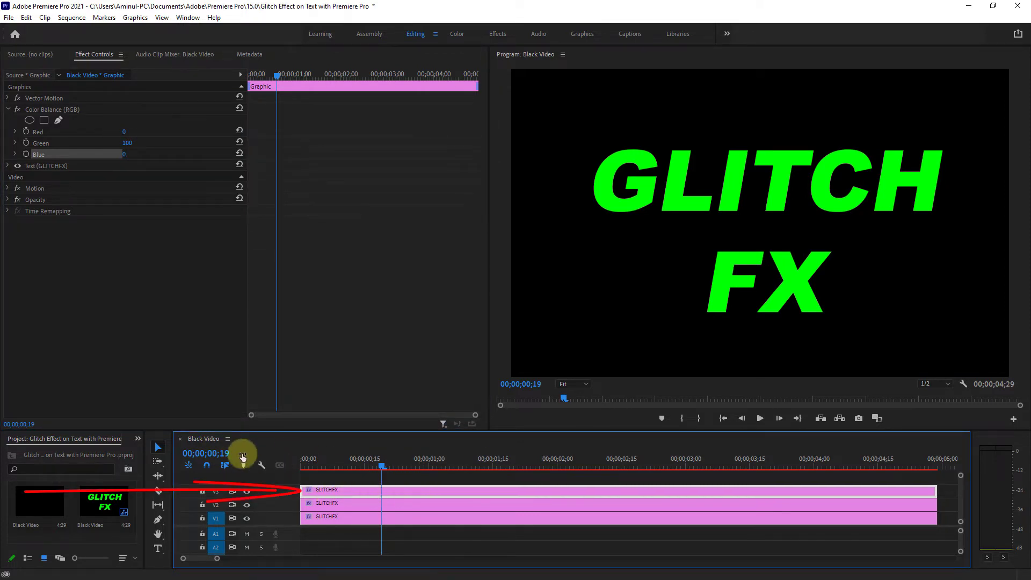
{"action": "left_click", "coordinate": [32, 201]}
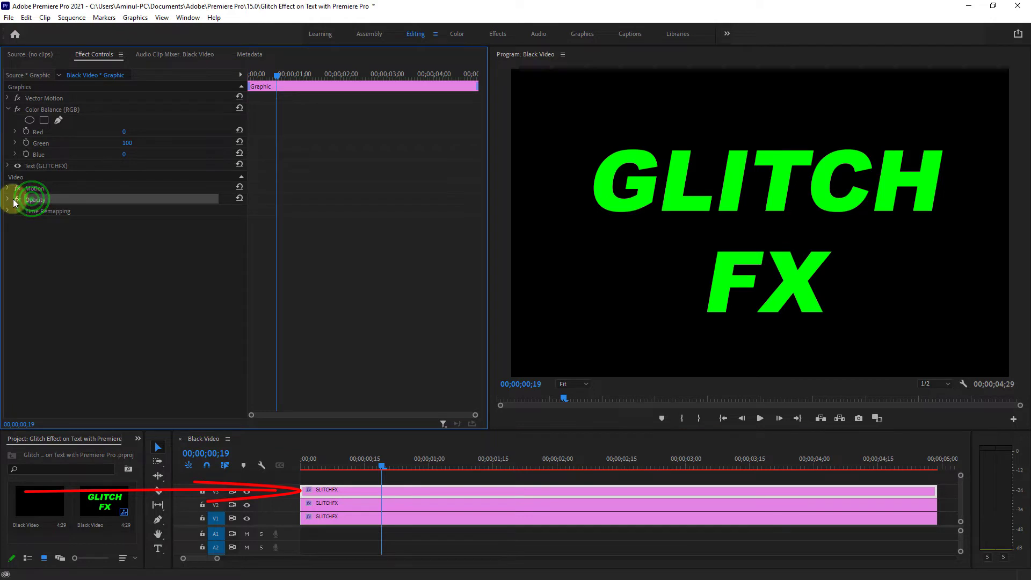
{"action": "left_click", "coordinate": [9, 201]}
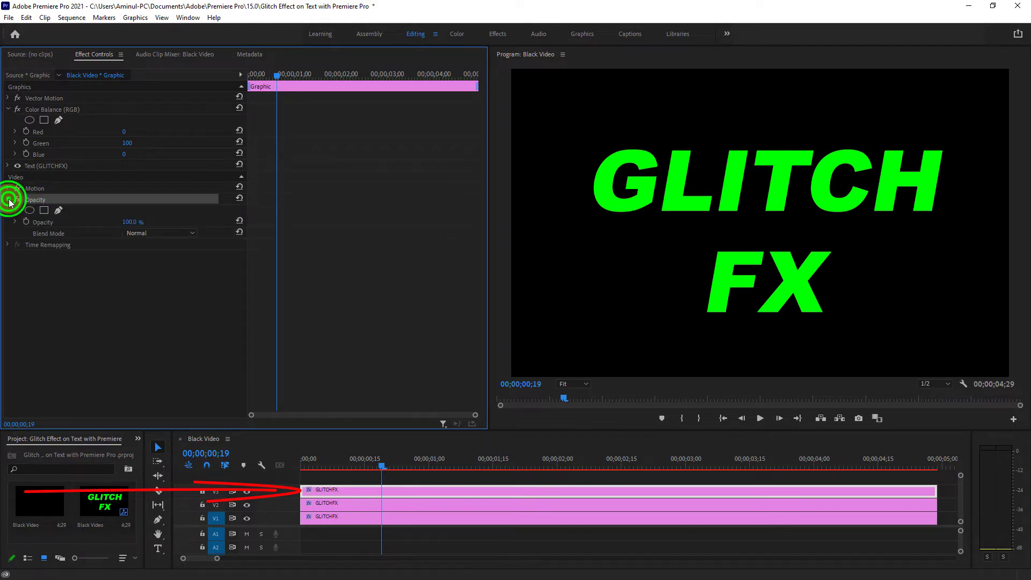
{"action": "left_click", "coordinate": [46, 233]}
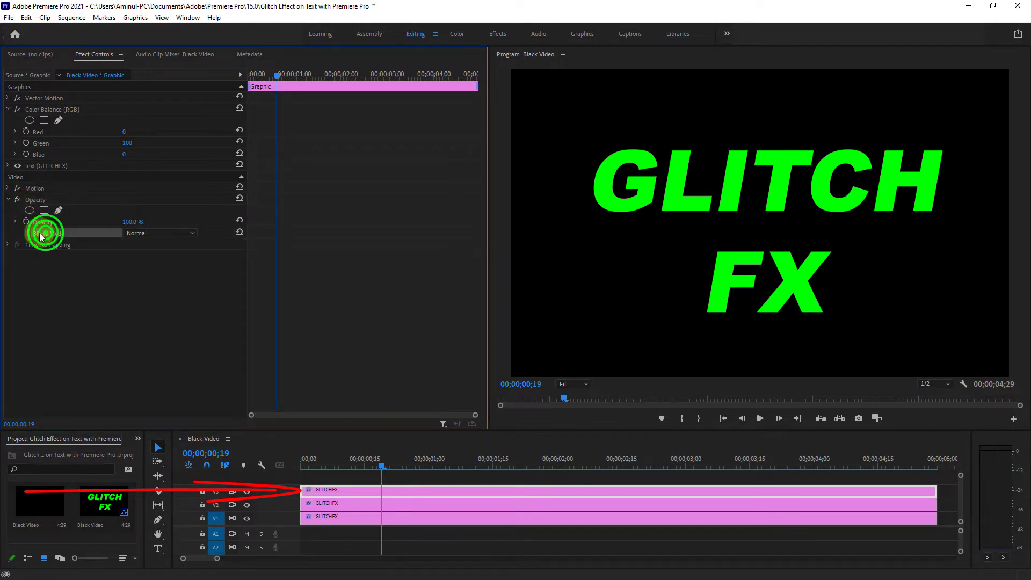
{"action": "left_click", "coordinate": [144, 233]}
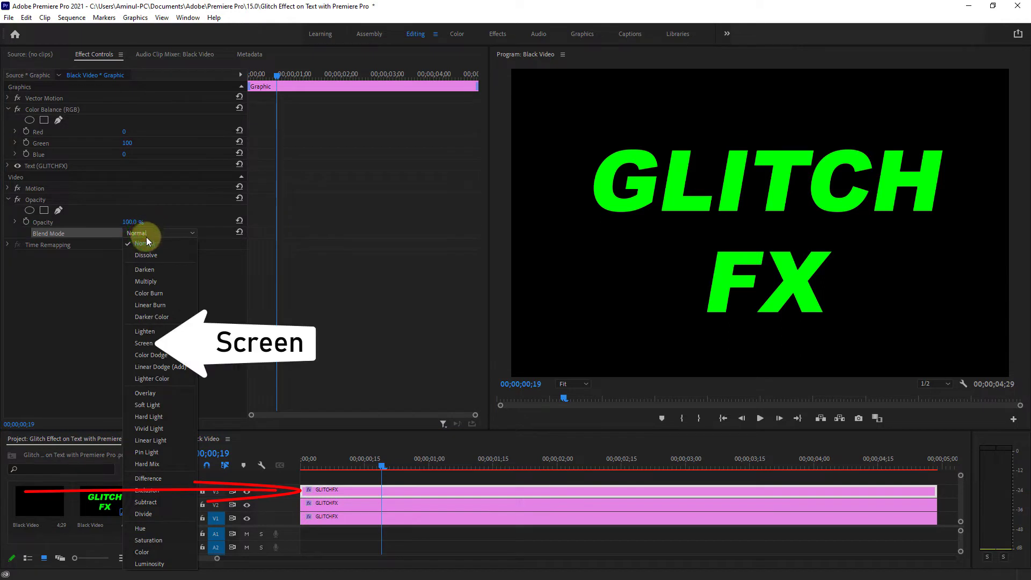
{"action": "left_click", "coordinate": [145, 343]}
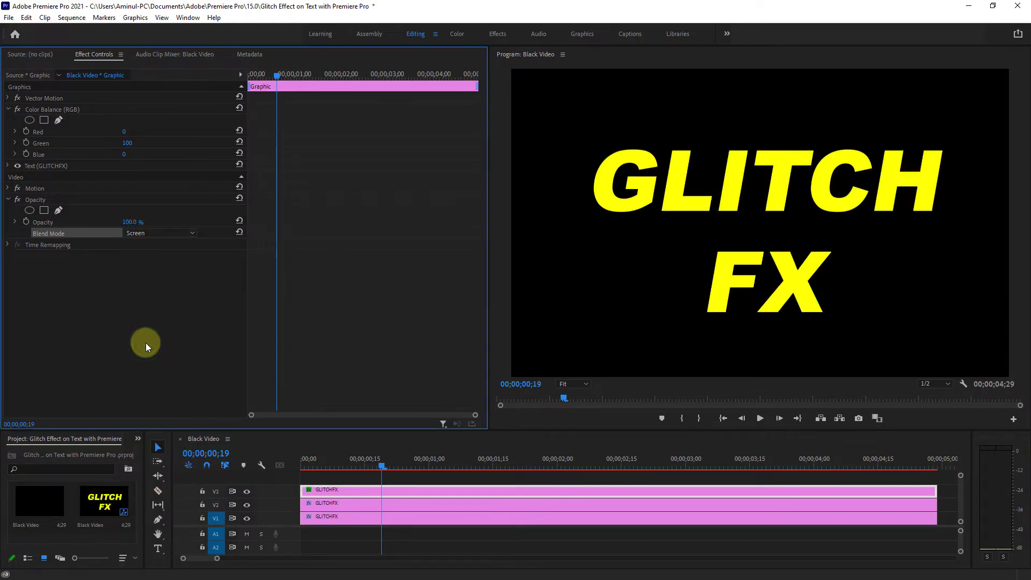
- Set the Opacity blend mode of the red text clip on V2 to Screen
{"action": "left_click", "coordinate": [368, 501]}
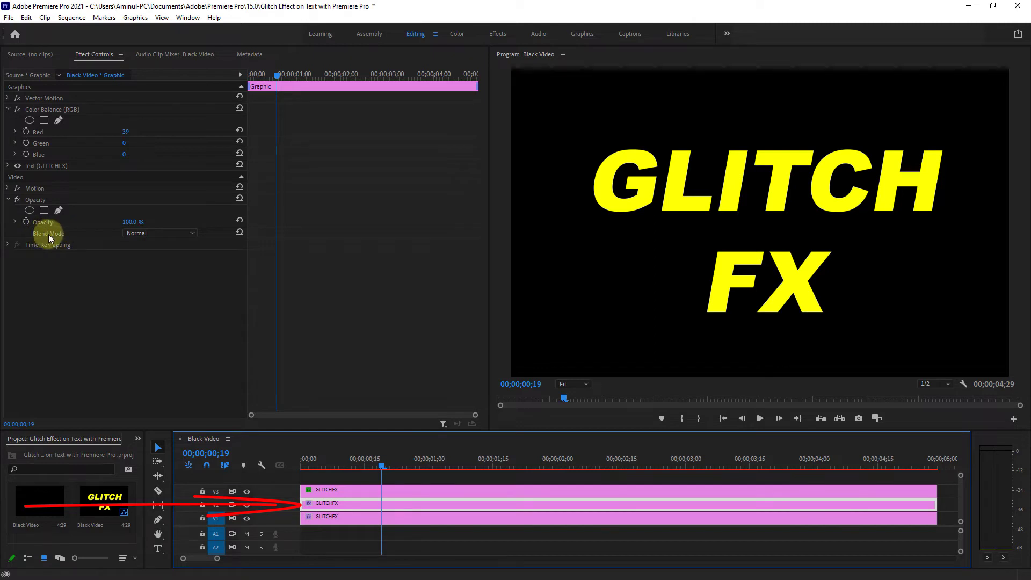
{"action": "left_click", "coordinate": [191, 232]}
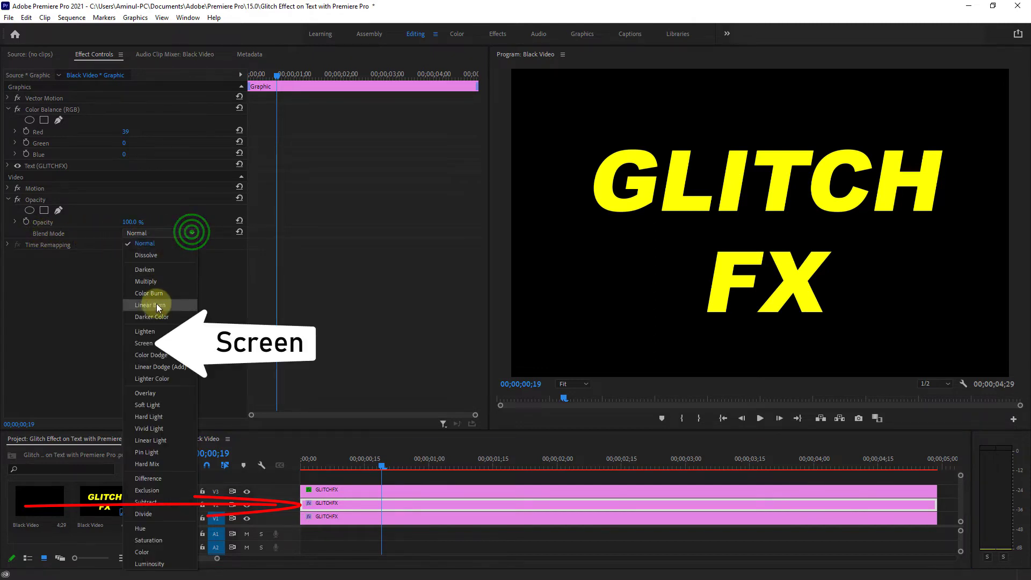
{"action": "left_click", "coordinate": [150, 344]}
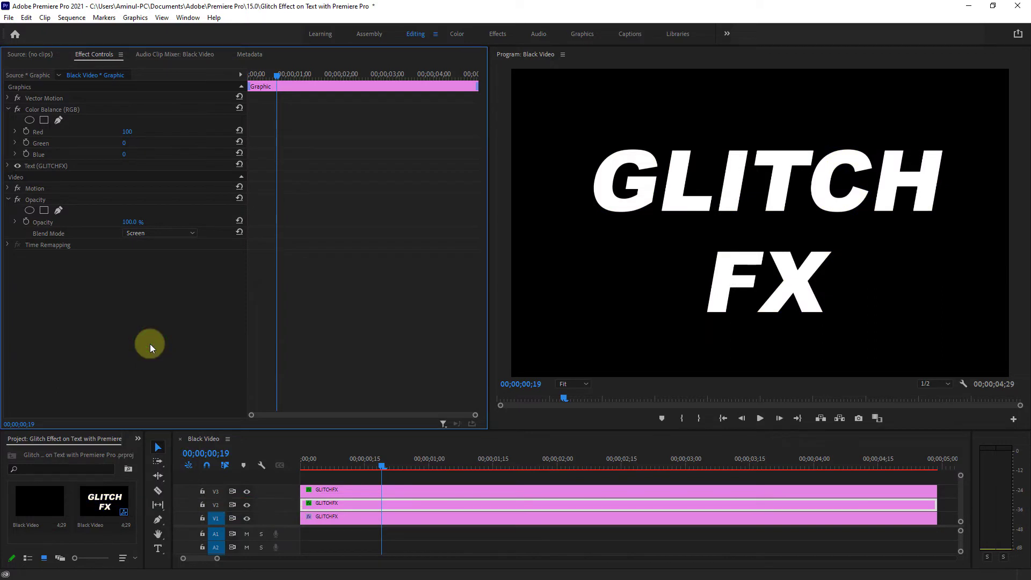
- Add Vector Motion Position keyframes to the V3 text clip at 00;00;00;13 and 00;00;01;05, keeping the centred position
{"action": "left_click_drag", "start_coordinate": [376, 466], "coordinate": [356, 467]}
{"action": "left_click_drag", "start_coordinate": [475, 415], "coordinate": [419, 415]}
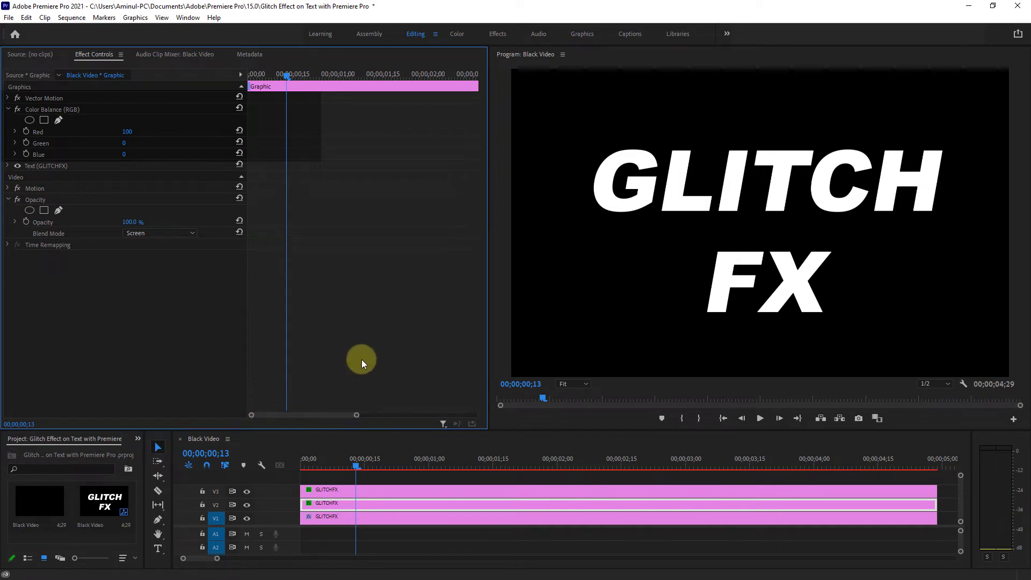
{"action": "left_click", "coordinate": [370, 490]}
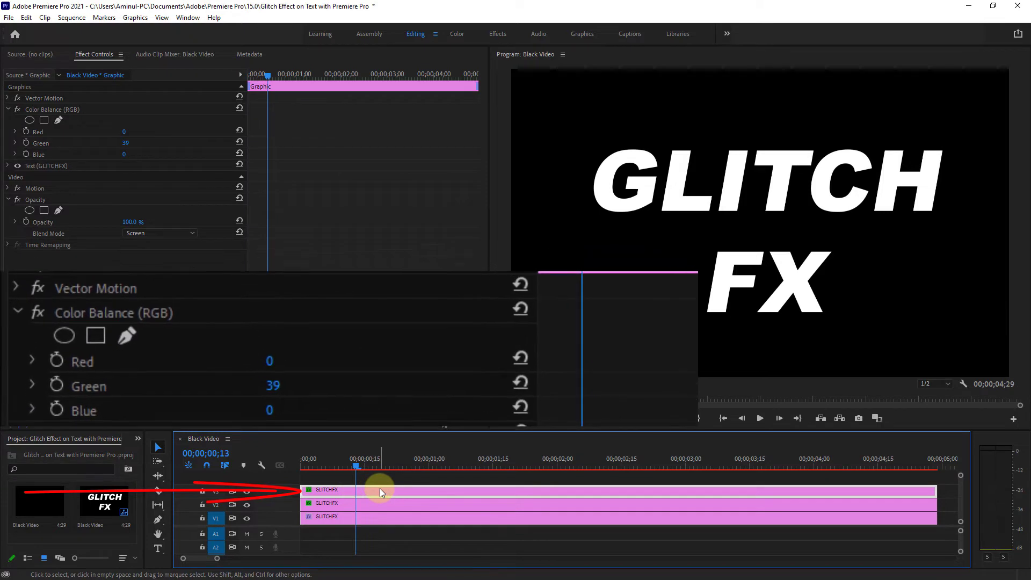
{"action": "left_click", "coordinate": [43, 98]}
{"action": "left_click", "coordinate": [8, 98]}
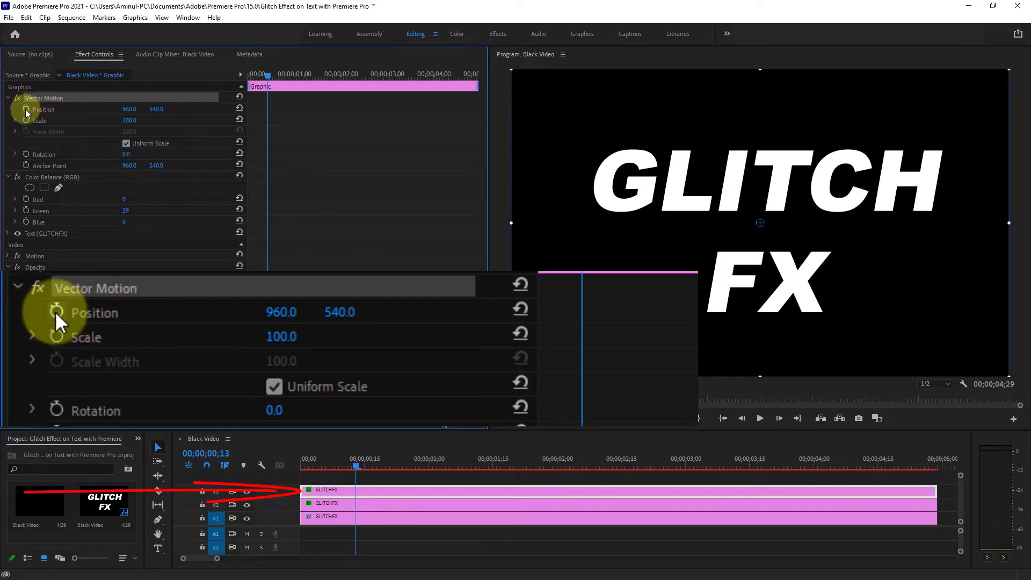
{"action": "left_click", "coordinate": [27, 109]}
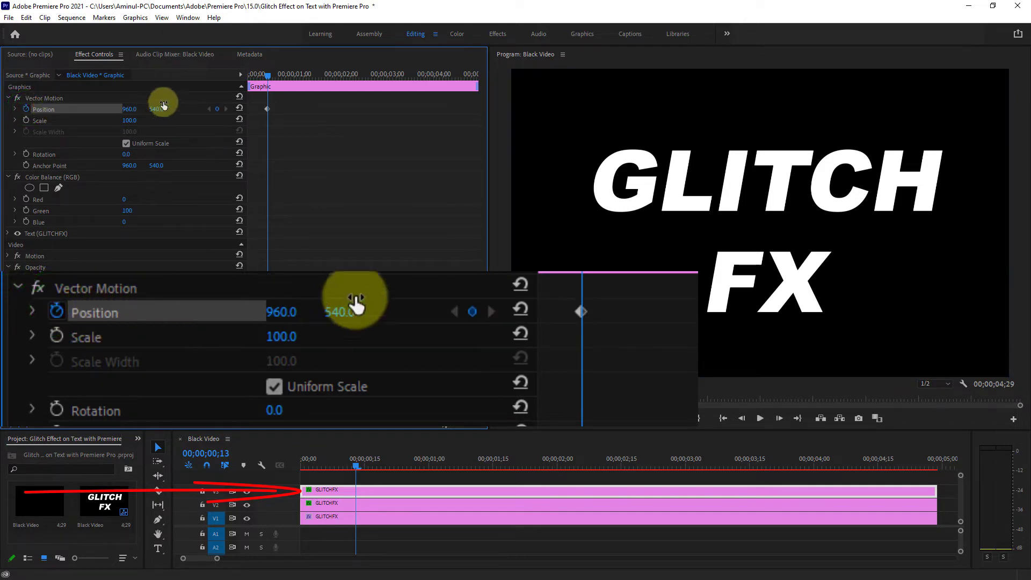
{"action": "left_click_drag", "start_coordinate": [265, 78], "coordinate": [302, 77]}
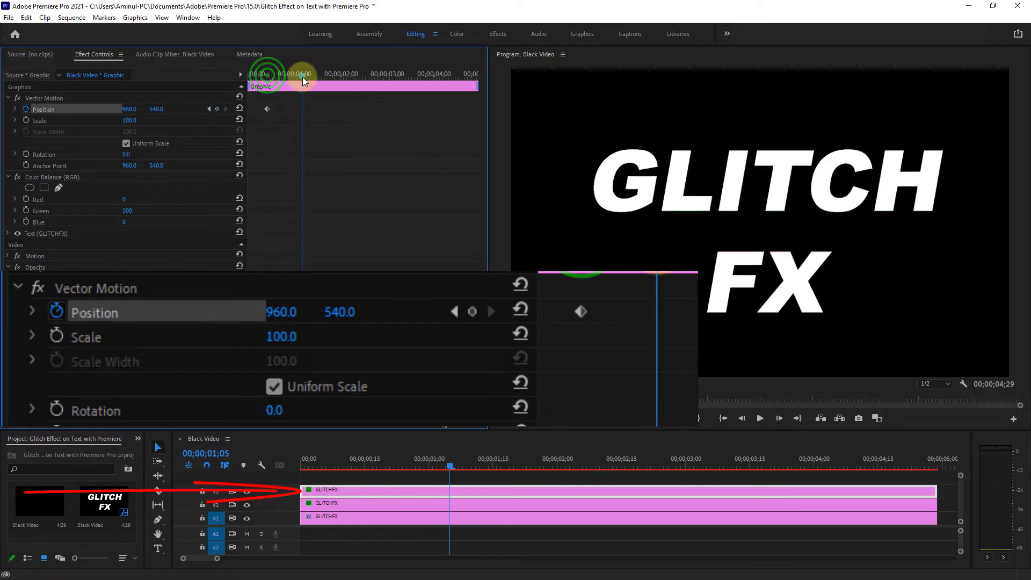
{"action": "left_click", "coordinate": [217, 109]}
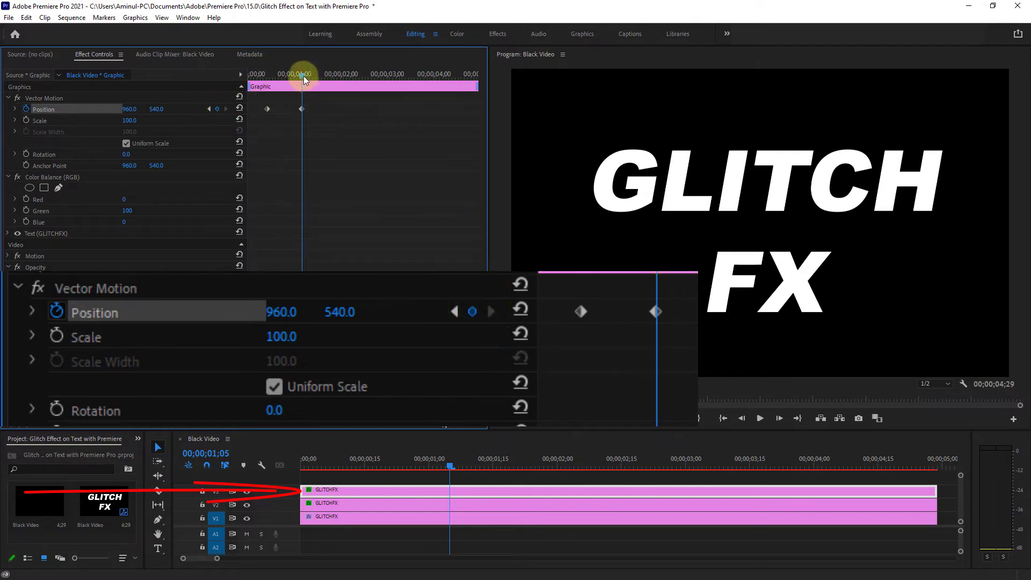
- Add a Position keyframe to the V3 text clip at 00;00;00;17 with the horizontal value at 838.0
{"action": "left_click_drag", "start_coordinate": [302, 75], "coordinate": [274, 79]}
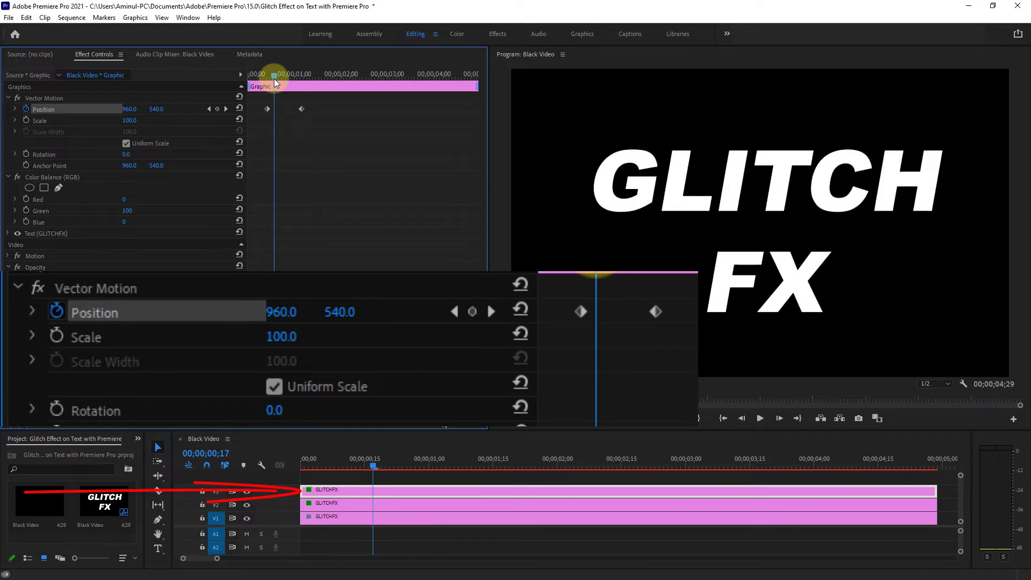
{"action": "left_click", "coordinate": [218, 110]}
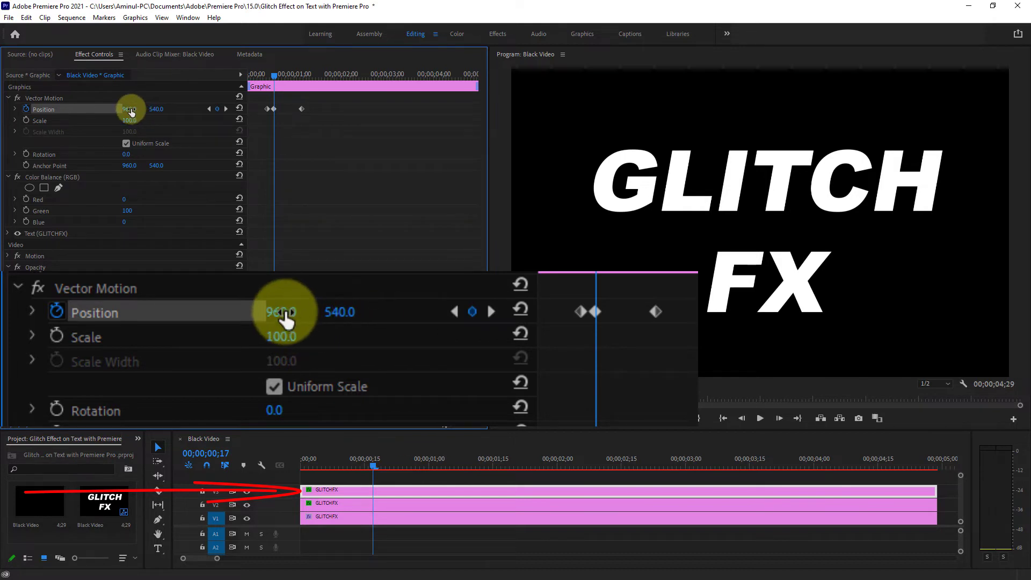
{"action": "left_click_drag", "start_coordinate": [131, 108], "coordinate": [55, 110]}
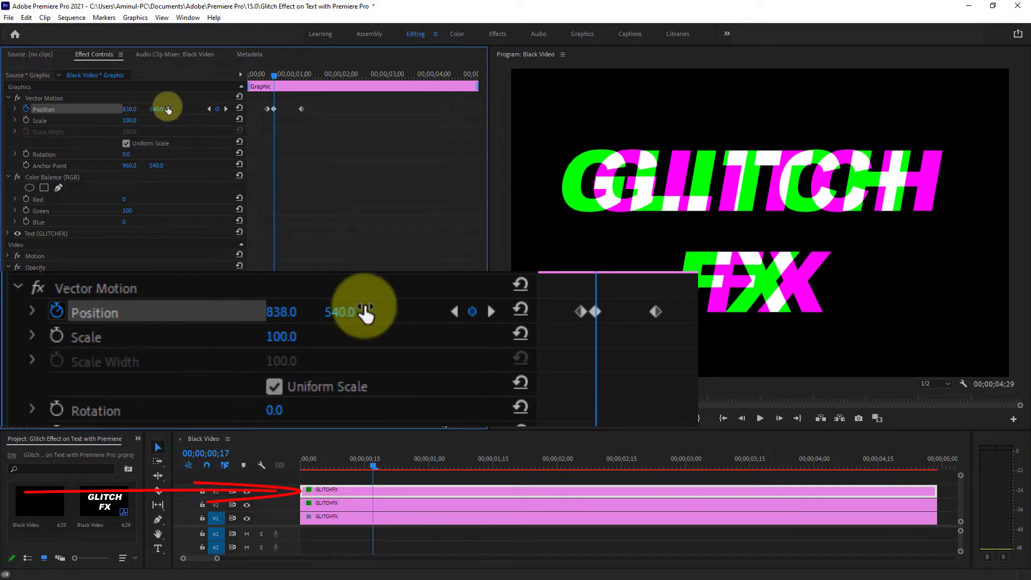
- Keyframe the V3 text clip's horizontal Position at 1066.9 at 00;00;00;22
{"action": "left_click", "coordinate": [275, 77]}
{"action": "left_click_drag", "start_coordinate": [275, 77], "coordinate": [282, 75]}
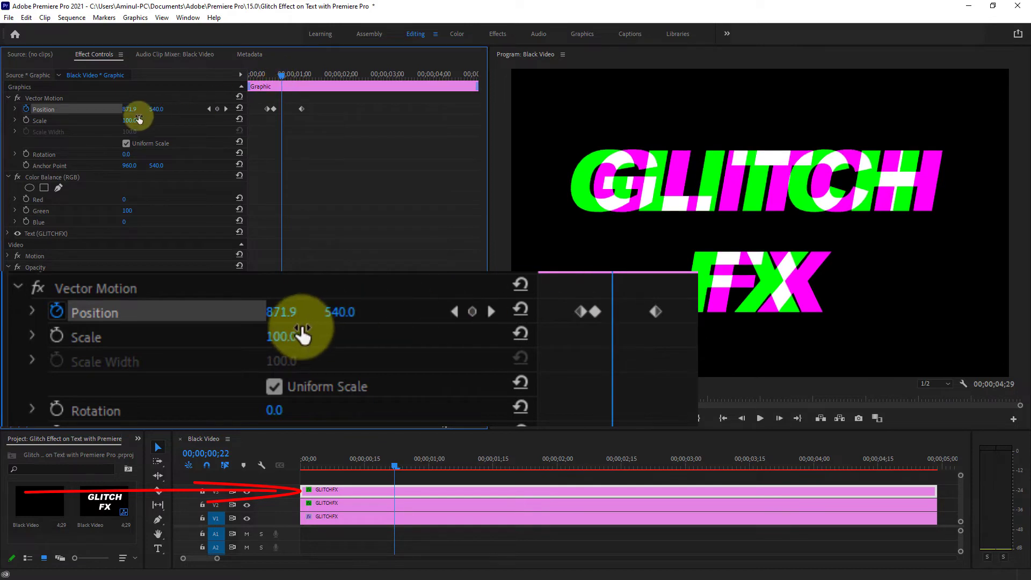
{"action": "left_click", "coordinate": [125, 108]}
{"action": "left_click_drag", "start_coordinate": [125, 108], "coordinate": [236, 104]}
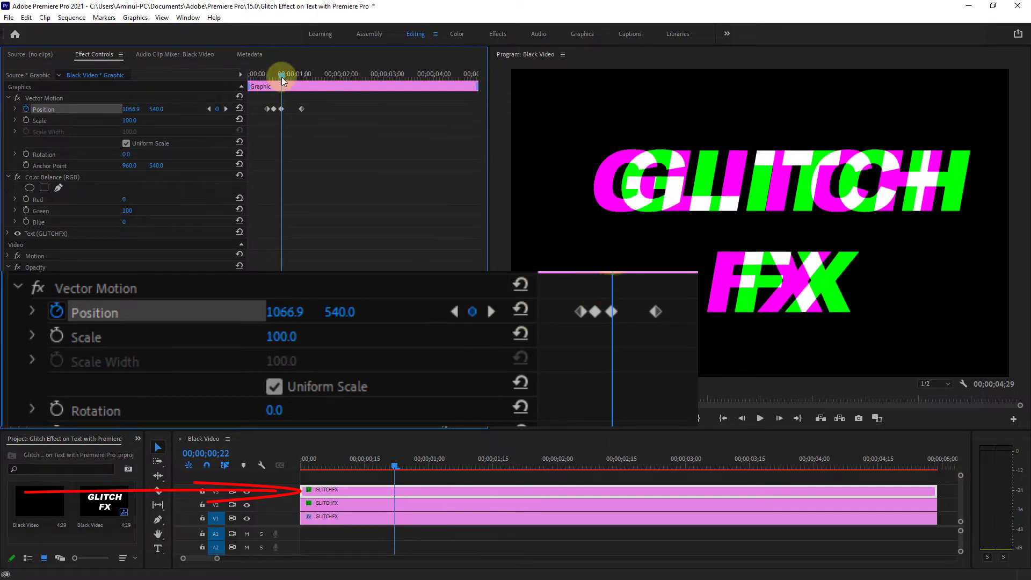
- Keyframe the V3 text clip's horizontal Position at 895.3 at 00;00;00;28
{"action": "left_click_drag", "start_coordinate": [281, 76], "coordinate": [291, 76]}
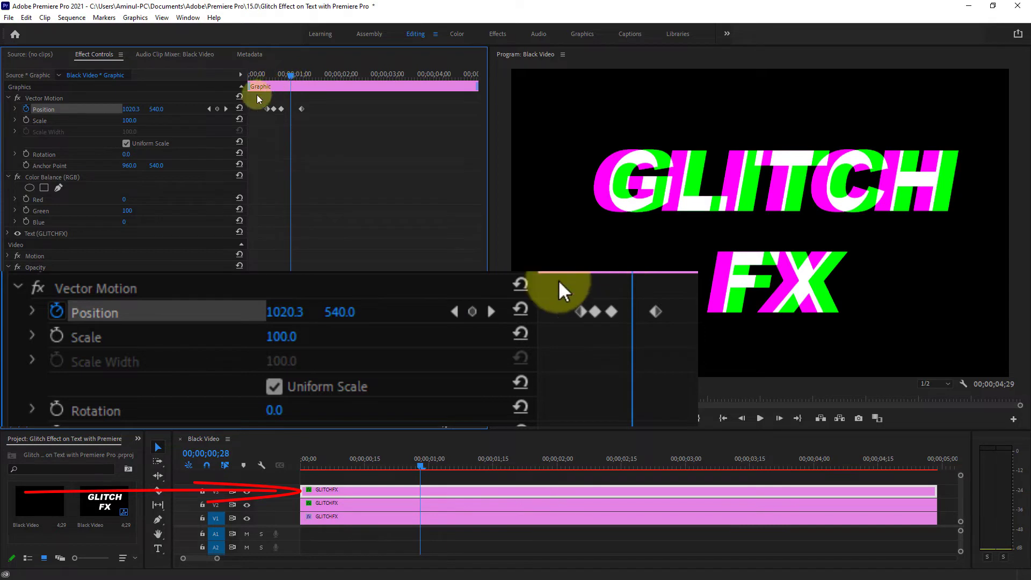
{"action": "left_click", "coordinate": [132, 108]}
{"action": "left_click_drag", "start_coordinate": [132, 108], "coordinate": [65, 108]}
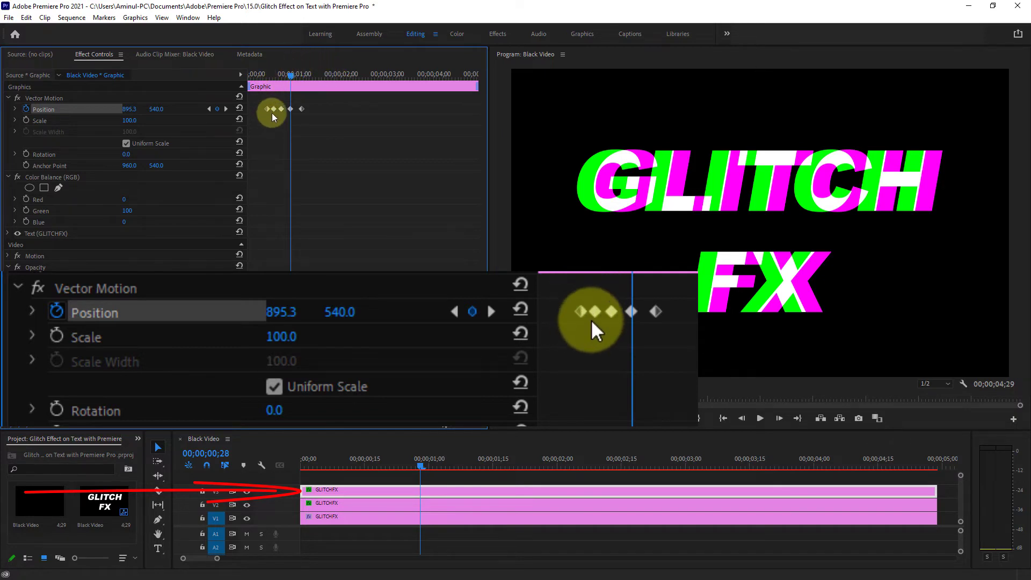
- Tighten the V3 text clip's Position keyframes to end at 00;00;00;28, and add Scale keyframes of 100.0 at 00;00;00;13 and 00;00;00;28
{"action": "left_click_drag", "start_coordinate": [281, 109], "coordinate": [269, 79]}
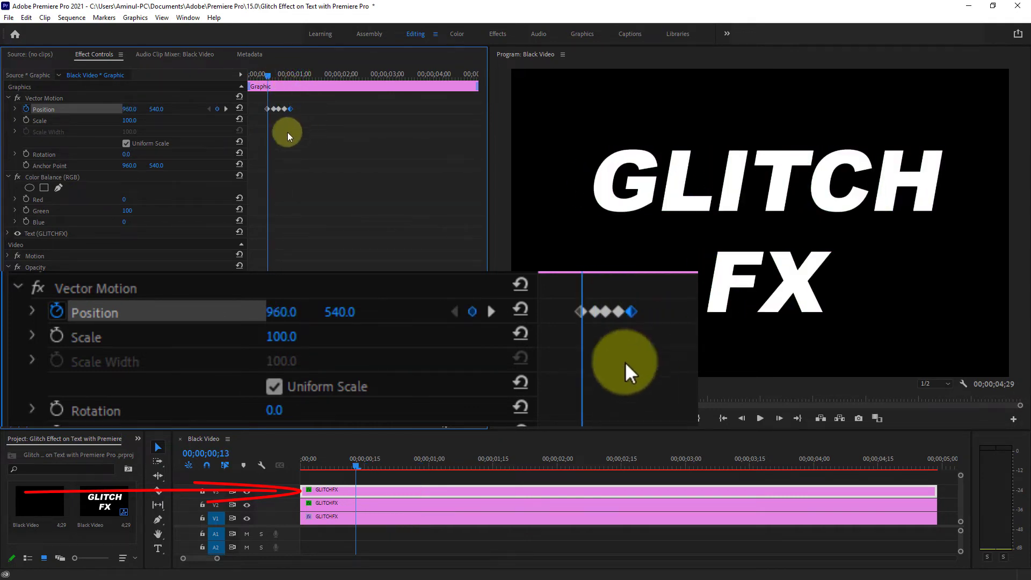
{"action": "left_click", "coordinate": [40, 120]}
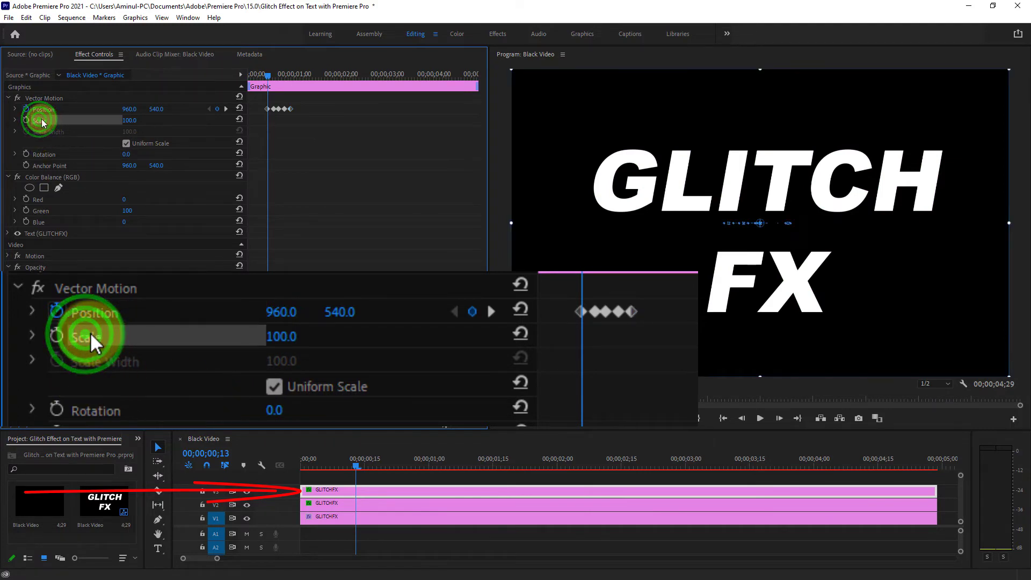
{"action": "left_click", "coordinate": [25, 121]}
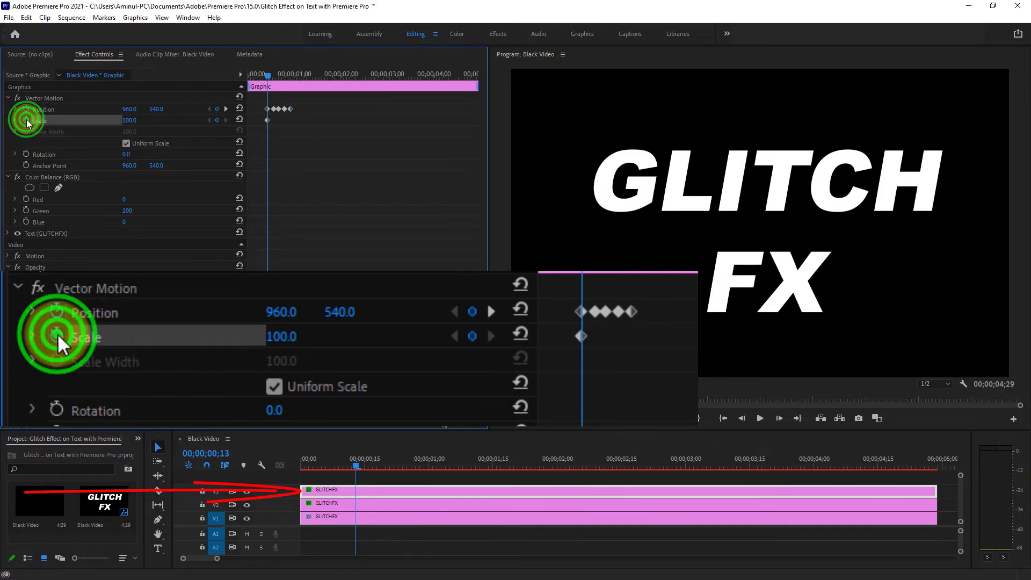
{"action": "left_click_drag", "start_coordinate": [268, 76], "coordinate": [291, 76]}
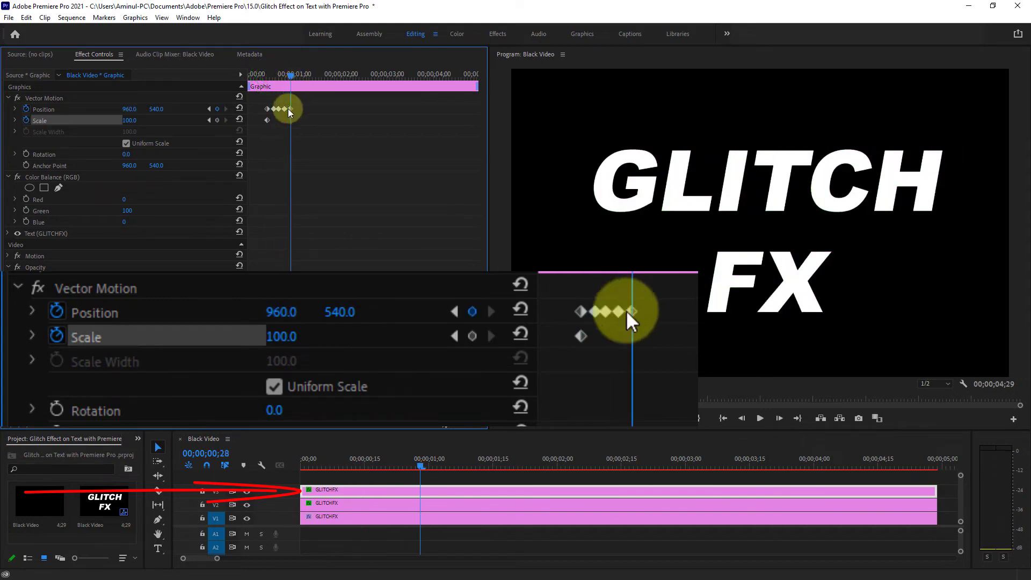
{"action": "left_click", "coordinate": [218, 120]}
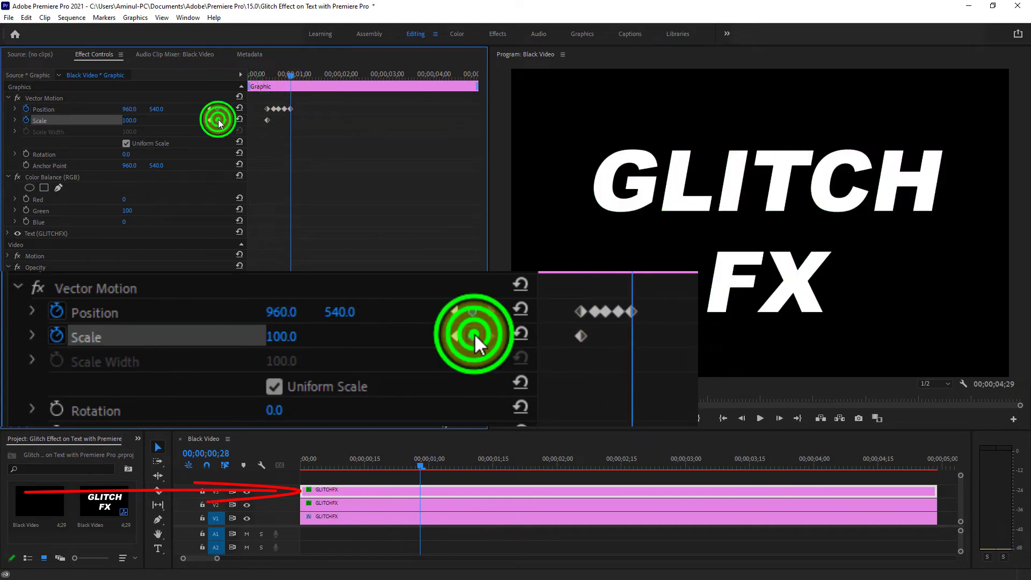
- Keyframe the V3 text clip's Scale at 89.0 at 00;00;00;17, 111.0 at 00;00;00;20 and 95.5 at 00;00;00;24
{"action": "left_click_drag", "start_coordinate": [291, 78], "coordinate": [273, 79]}
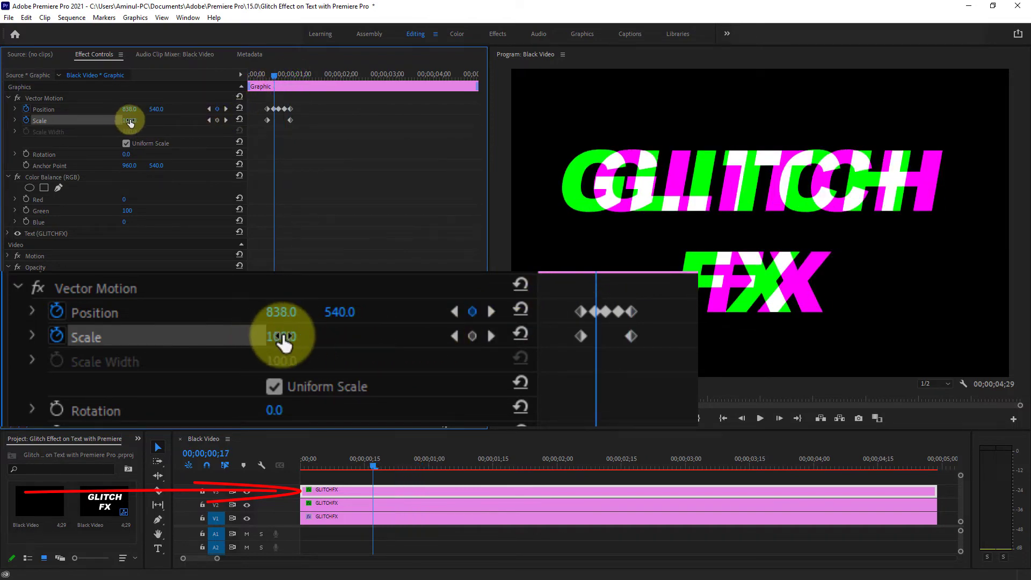
{"action": "left_click_drag", "start_coordinate": [130, 119], "coordinate": [124, 120]}
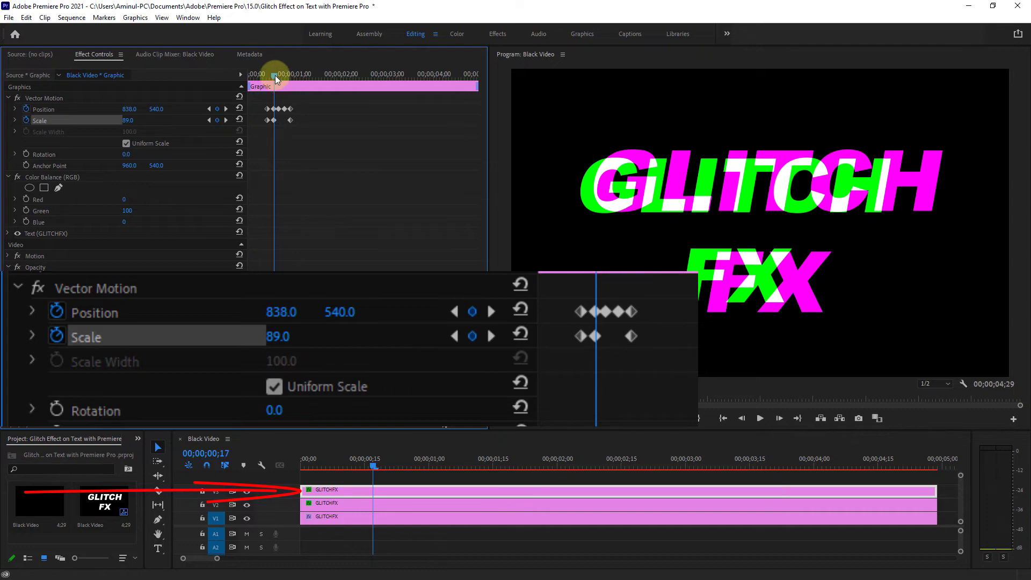
{"action": "left_click_drag", "start_coordinate": [275, 76], "coordinate": [280, 76]}
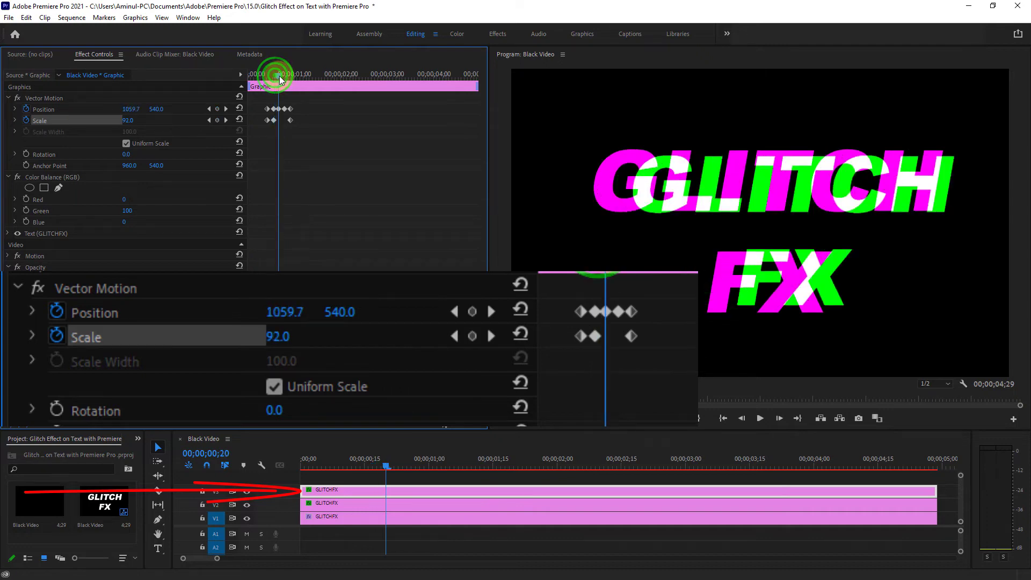
{"action": "left_click", "coordinate": [126, 120]}
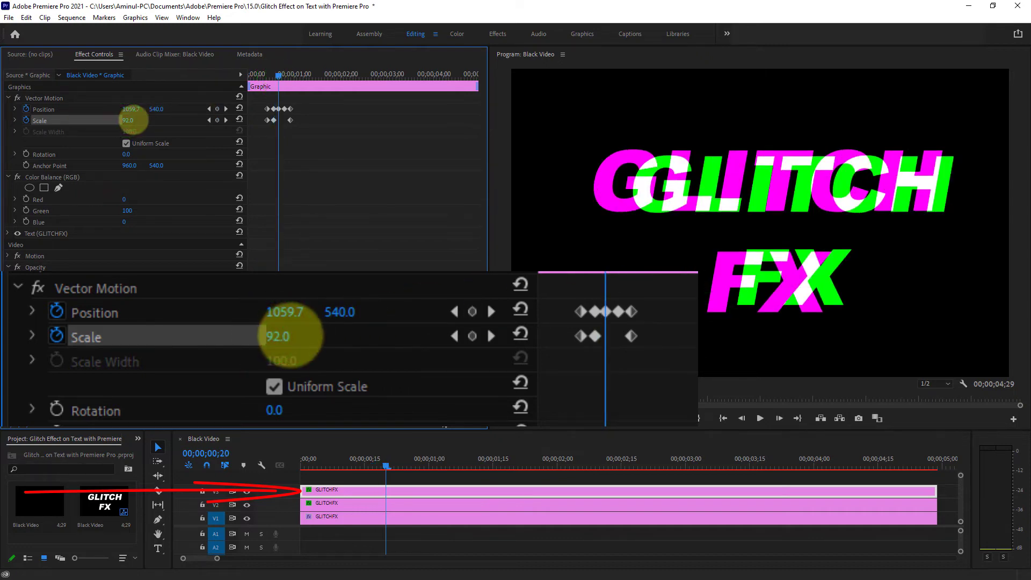
{"action": "left_click_drag", "start_coordinate": [134, 119], "coordinate": [148, 120]}
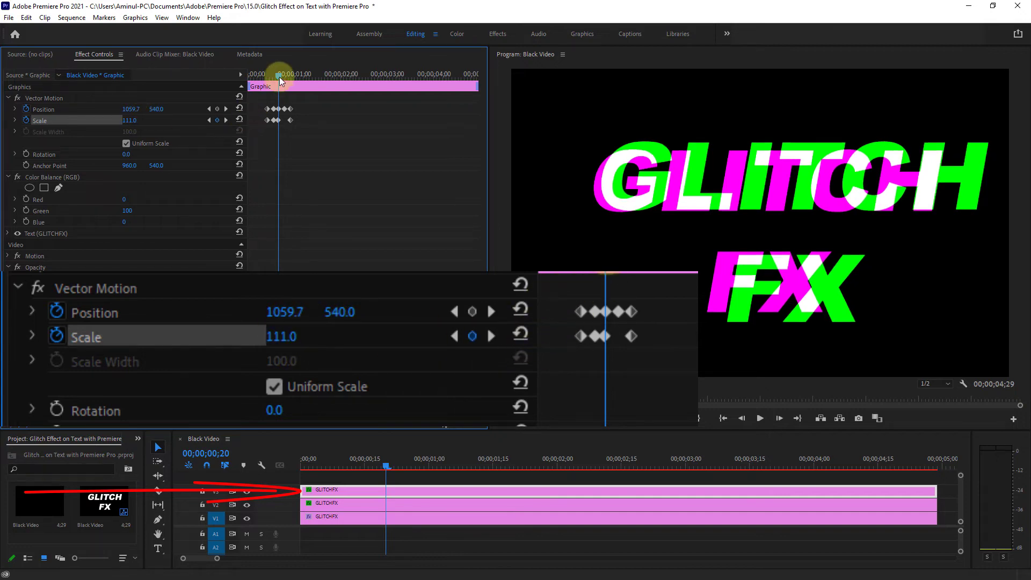
{"action": "left_click_drag", "start_coordinate": [279, 76], "coordinate": [285, 76]}
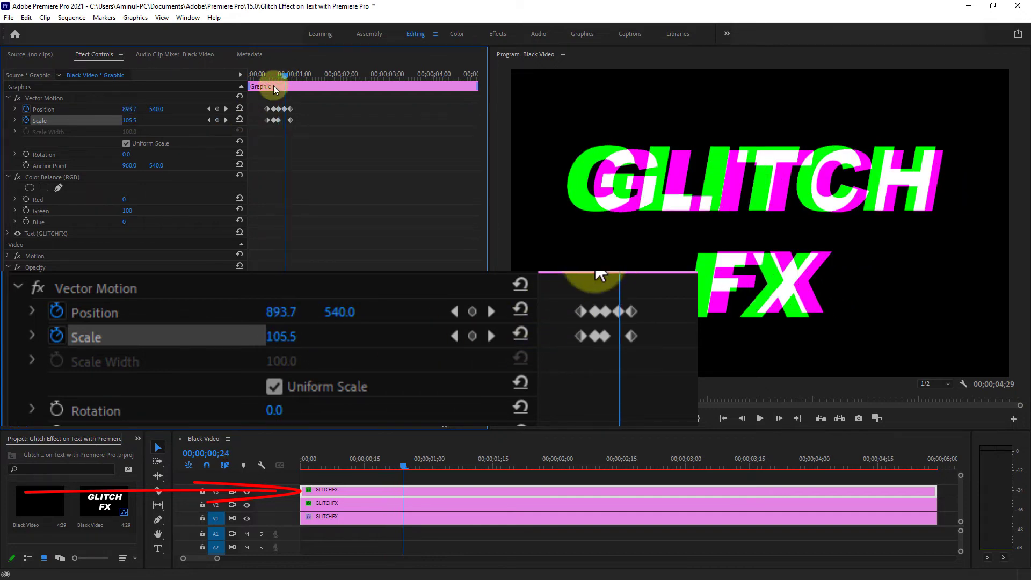
{"action": "left_click_drag", "start_coordinate": [136, 122], "coordinate": [127, 120]}
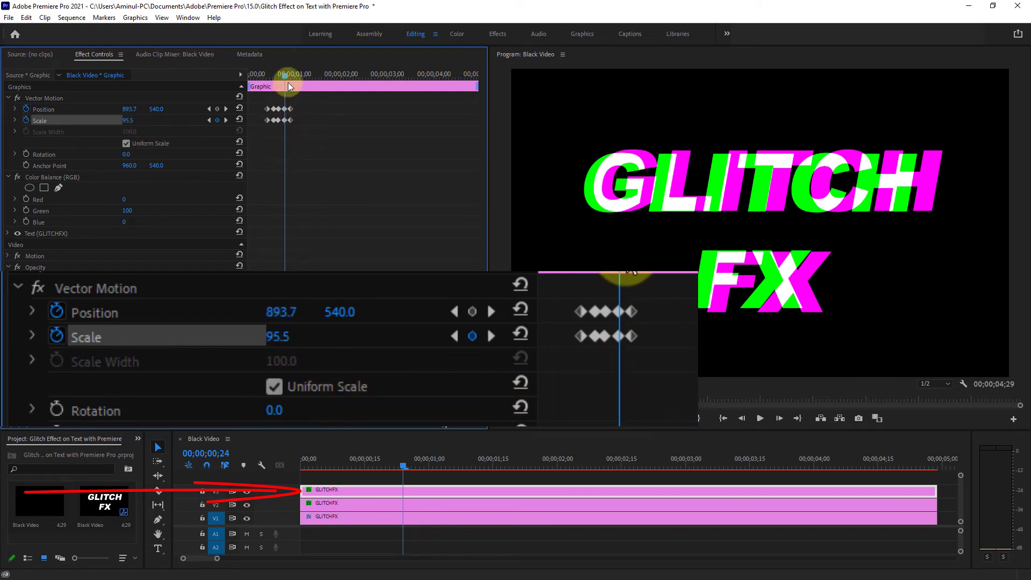
- Add Vector Motion Rotation keyframes of 0.0 to the V3 text clip at 00;00;00;13 and 00;00;00;28
{"action": "left_click_drag", "start_coordinate": [285, 76], "coordinate": [269, 78]}
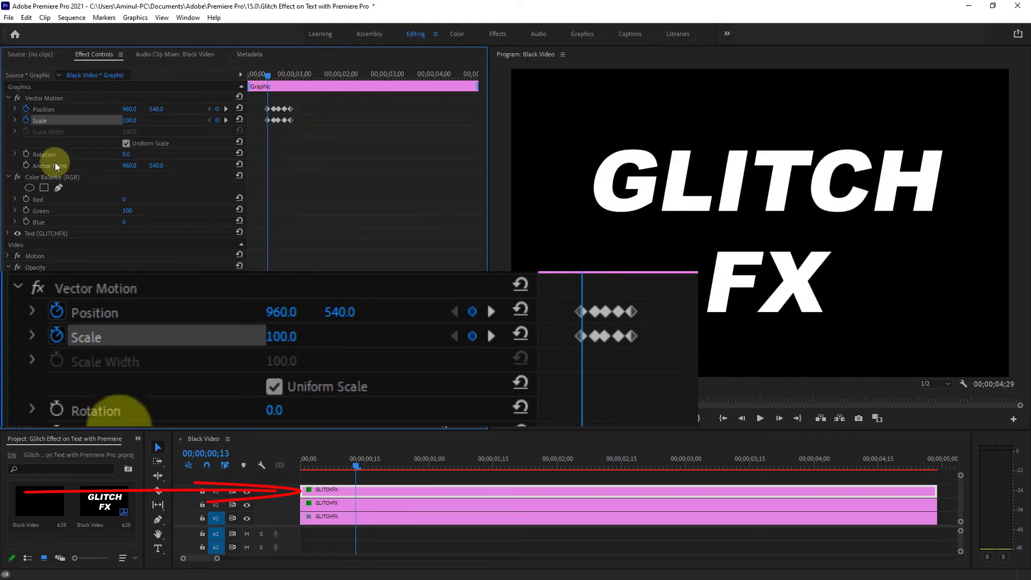
{"action": "left_click", "coordinate": [39, 153]}
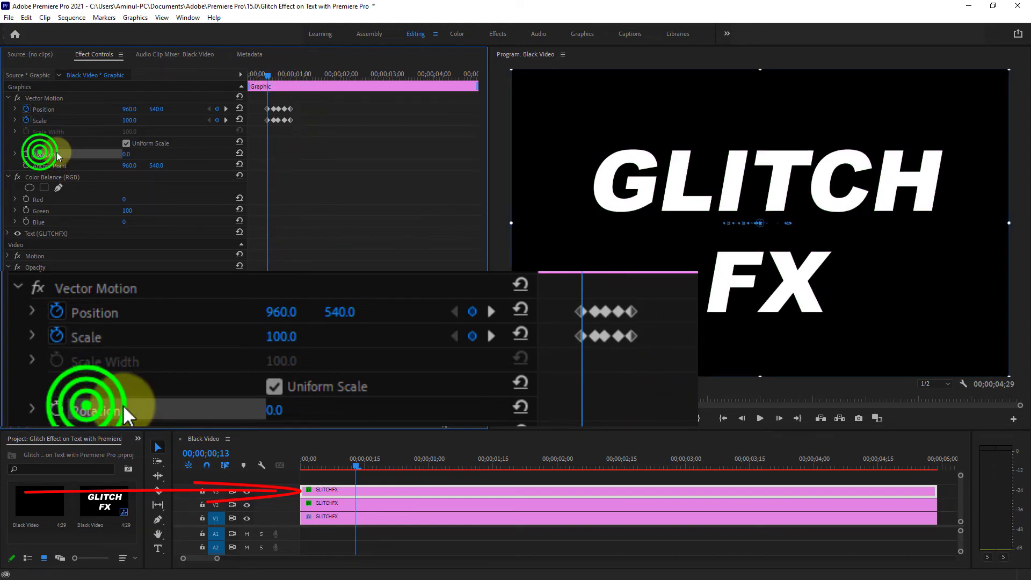
{"action": "left_click", "coordinate": [26, 155]}
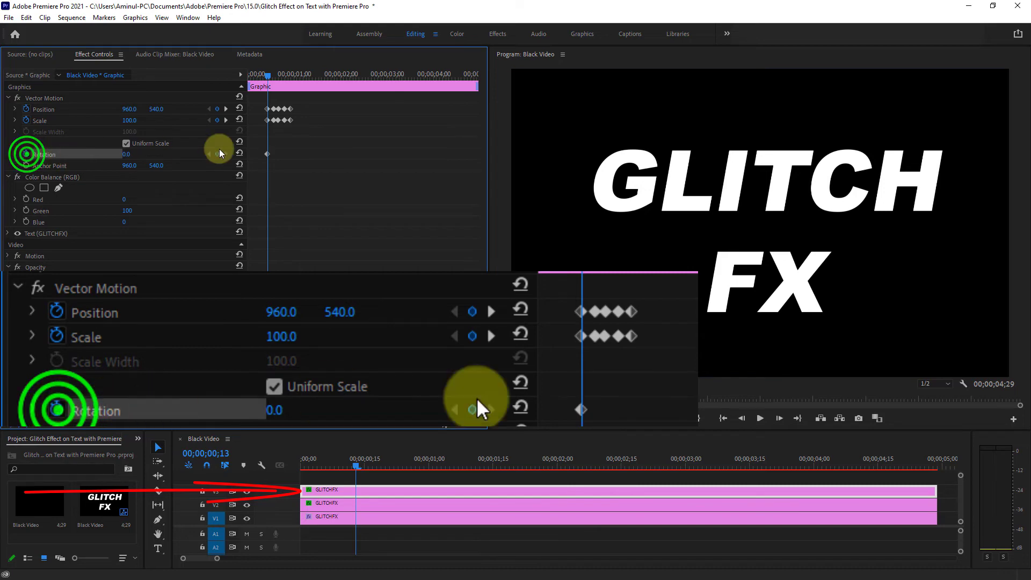
{"action": "left_click_drag", "start_coordinate": [268, 74], "coordinate": [291, 76]}
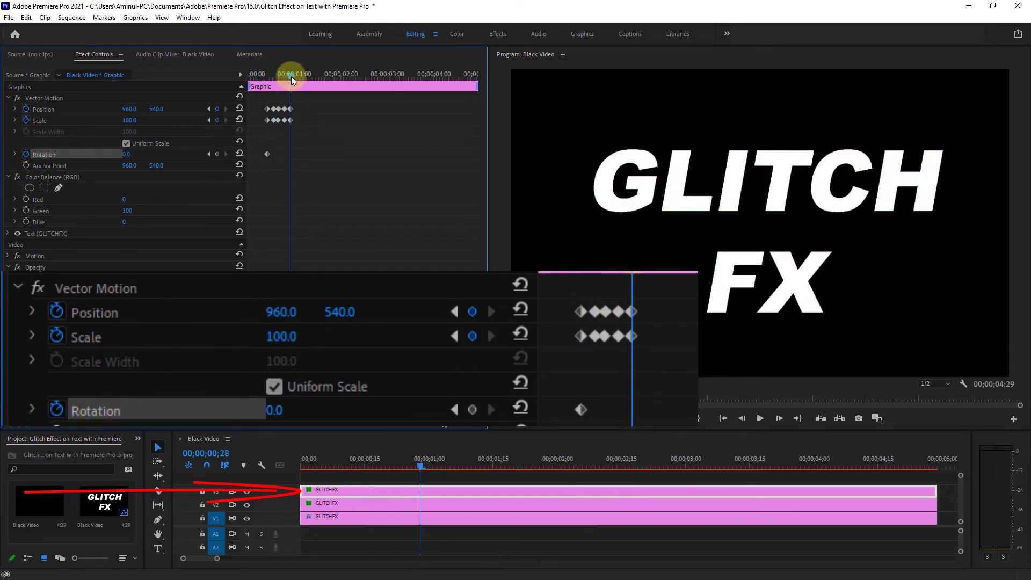
{"action": "left_click", "coordinate": [218, 154]}
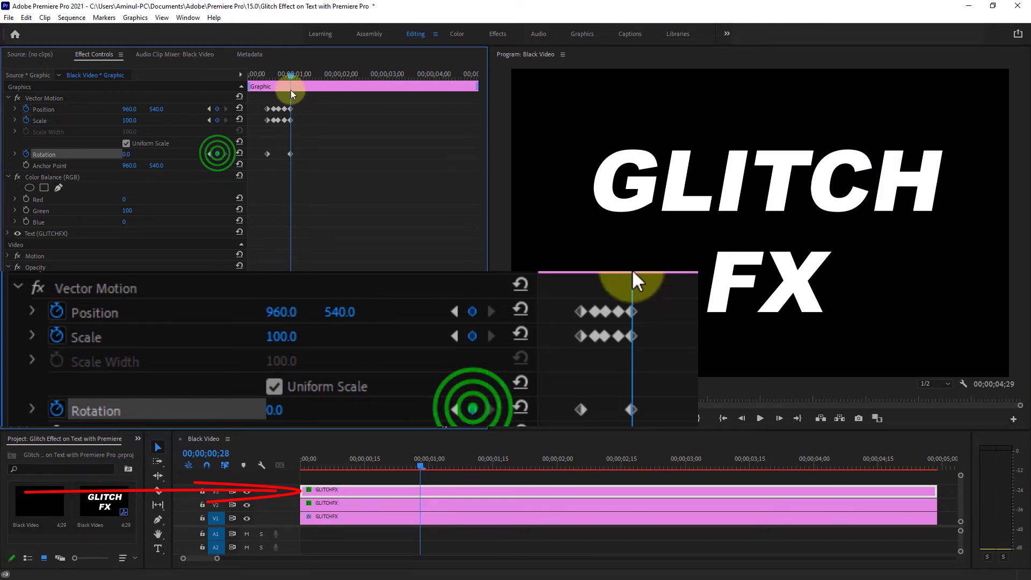
- Keyframe the V3 text clip's Rotation at 5.0° at 00;00;00;17, -2.4° at 00;00;00;20 and 2.8° at 00;00;00;24
{"action": "left_click_drag", "start_coordinate": [291, 76], "coordinate": [275, 77]}
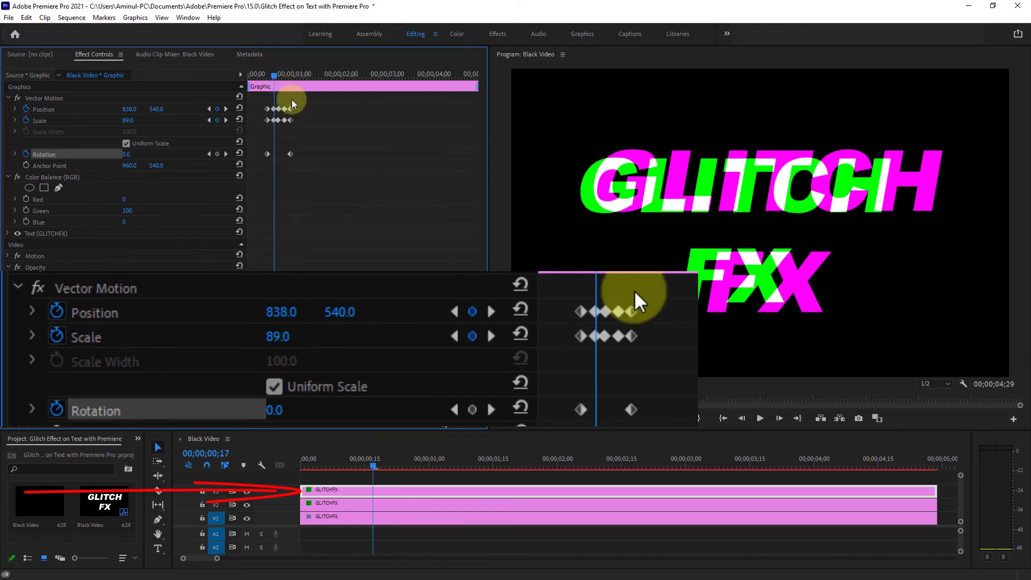
{"action": "left_click", "coordinate": [218, 154]}
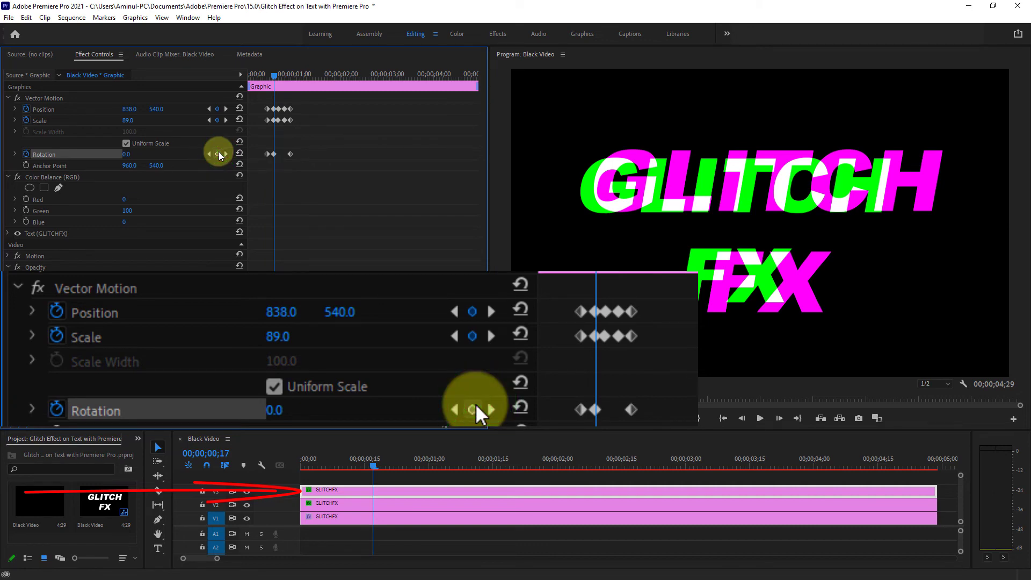
{"action": "left_click", "coordinate": [129, 153]}
{"action": "left_click_drag", "start_coordinate": [129, 154], "coordinate": [134, 154]}
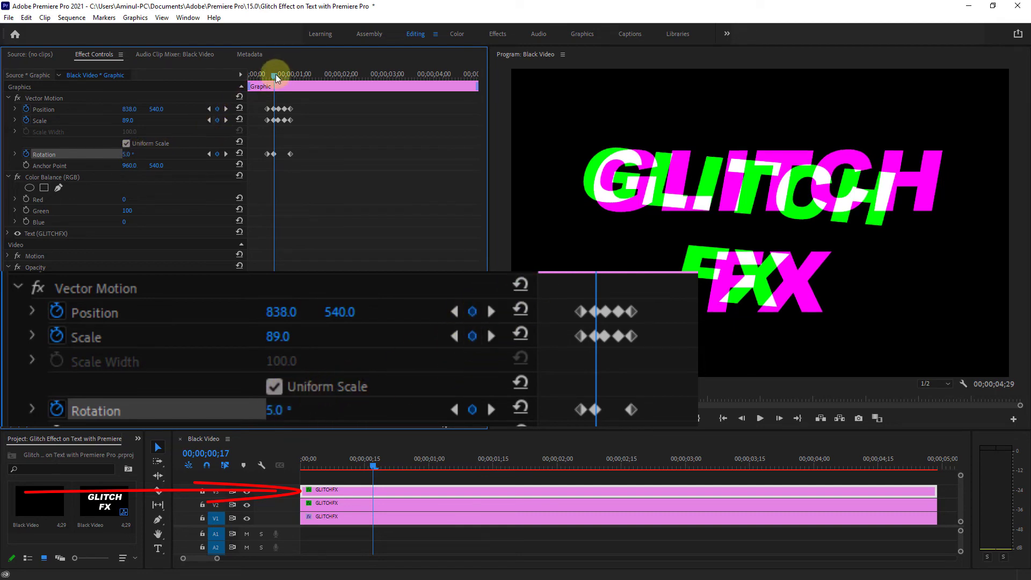
{"action": "left_click_drag", "start_coordinate": [273, 78], "coordinate": [280, 79]}
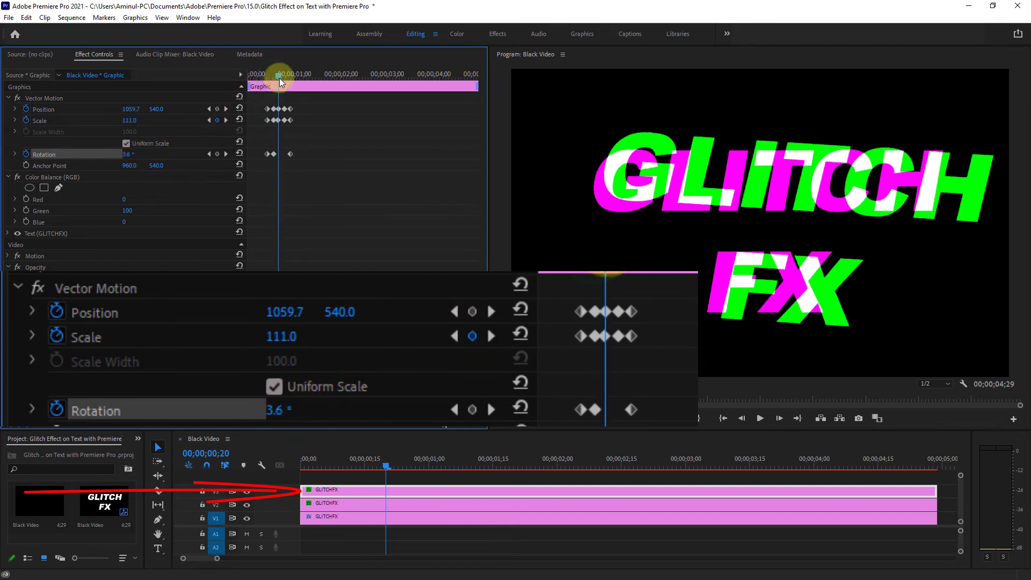
{"action": "left_click_drag", "start_coordinate": [132, 153], "coordinate": [129, 154]}
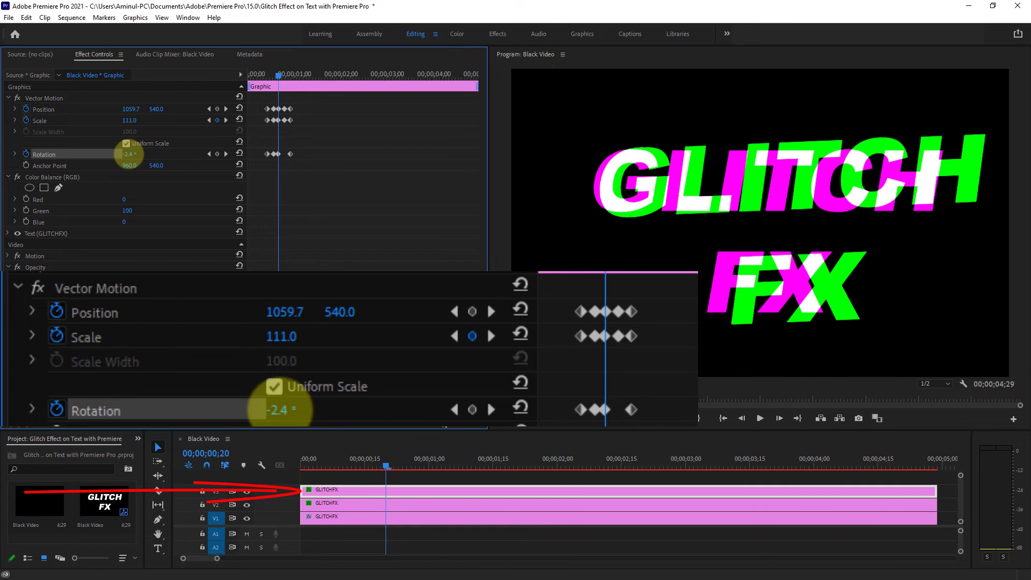
{"action": "left_click_drag", "start_coordinate": [279, 76], "coordinate": [286, 81]}
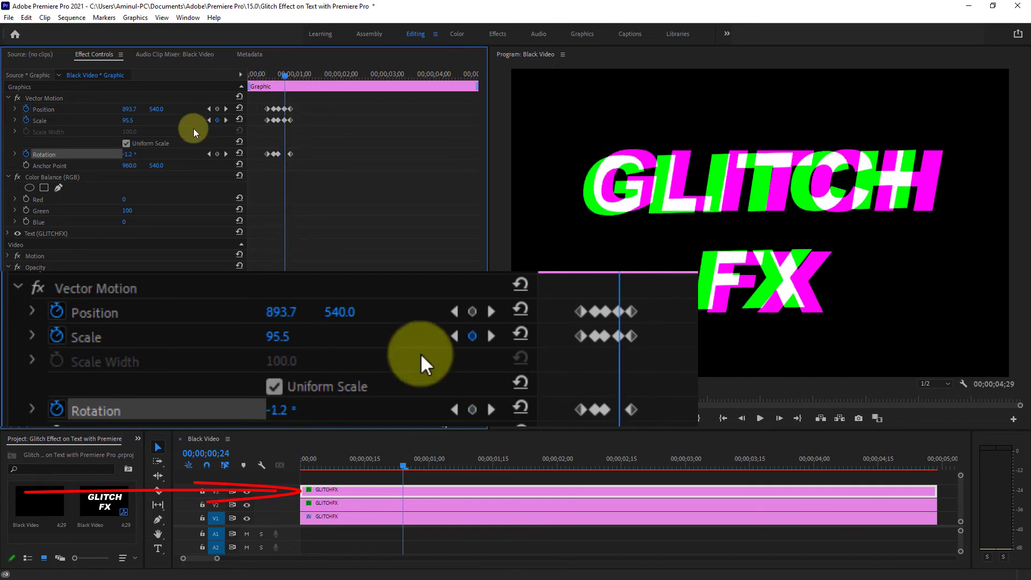
{"action": "left_click", "coordinate": [132, 154]}
{"action": "left_click_drag", "start_coordinate": [133, 154], "coordinate": [150, 153]}
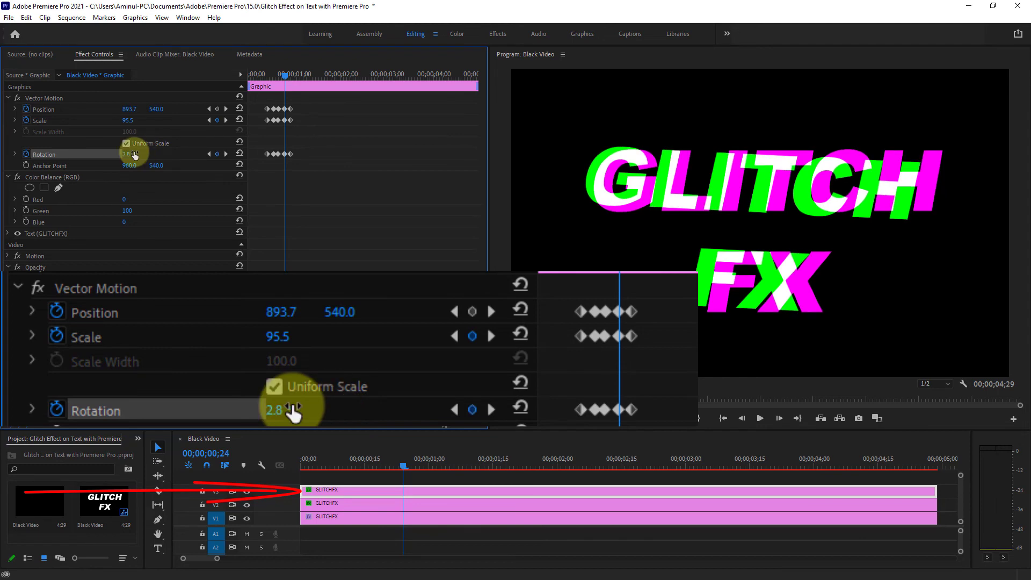
- Copy all Position, Scale and Rotation keyframes from the V3 text clip and paste them onto the V2 clip at 00;00;00;17
{"action": "mouse_move", "coordinate": [285, 77]}
{"action": "left_mouse_down"}
{"action": "mouse_move", "coordinate": [263, 81]}
{"action": "mouse_move", "coordinate": [275, 77]}
{"action": "left_mouse_up"}
{"action": "left_click", "coordinate": [268, 75]}
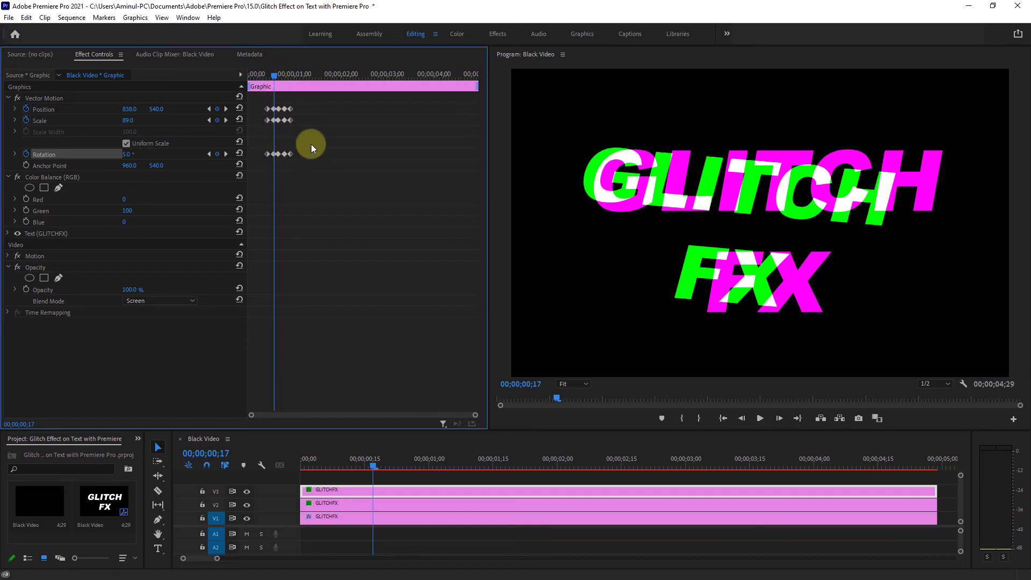
{"action": "left_click_drag", "start_coordinate": [317, 161], "coordinate": [258, 102]}
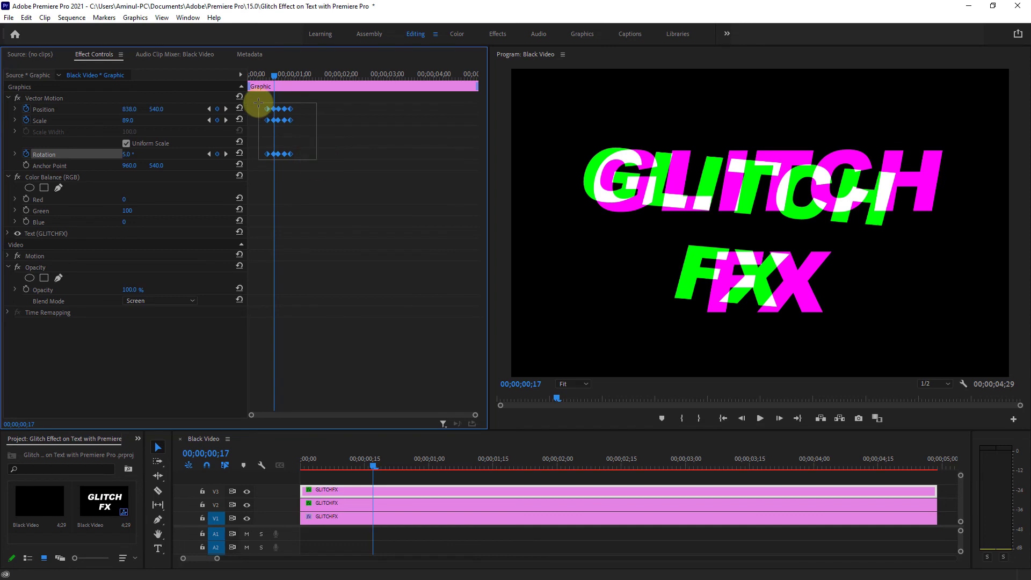
{"action": "key", "text": "ctrl+c"}
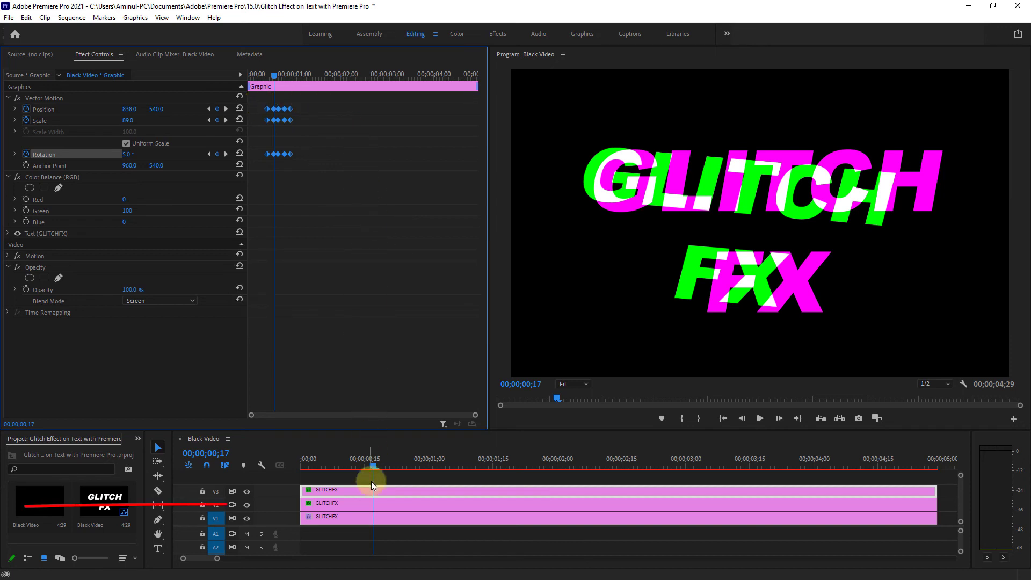
{"action": "left_click", "coordinate": [374, 503]}
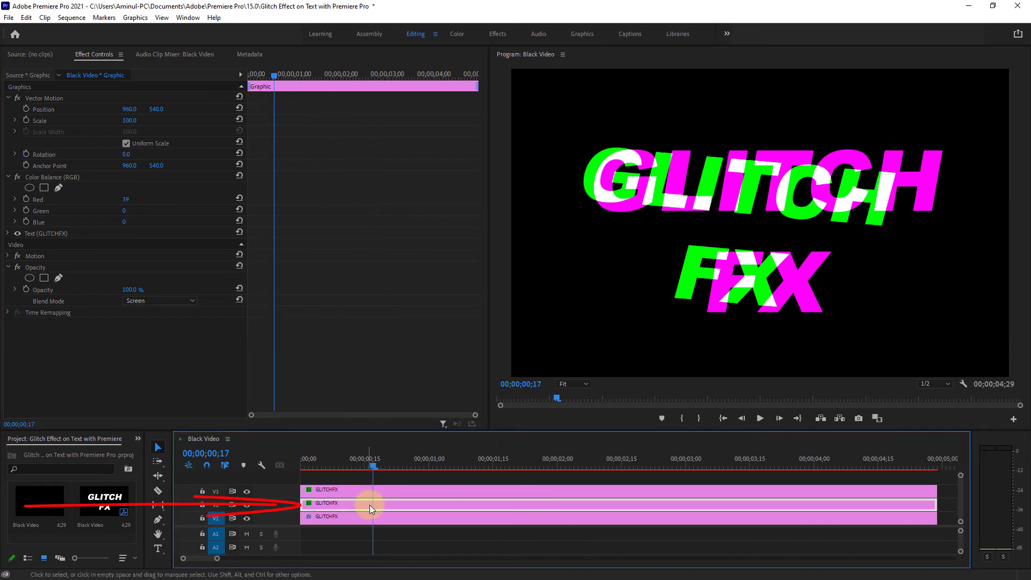
{"action": "right_click", "coordinate": [285, 127]}
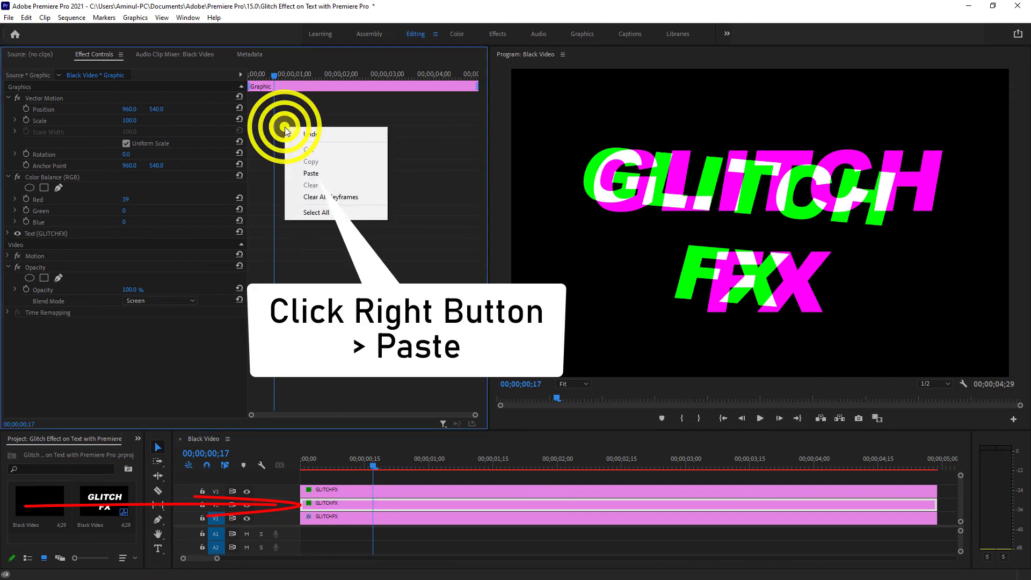
{"action": "left_click", "coordinate": [315, 174]}
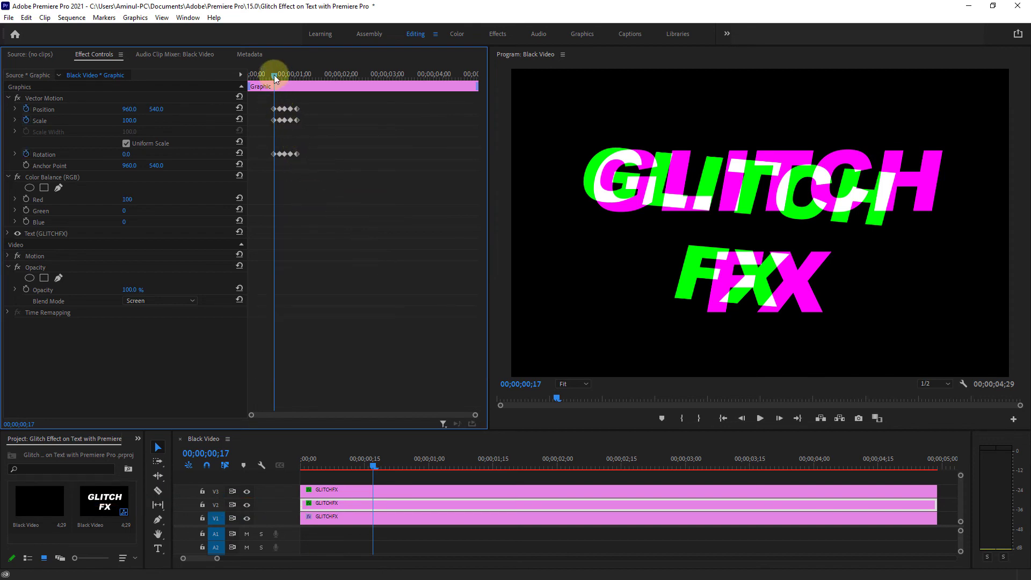
- Paste the V3 text clip's Position, Scale and Rotation keyframes onto the V1 clip at 00;00;00;20
{"action": "left_click_drag", "start_coordinate": [274, 75], "coordinate": [278, 74]}
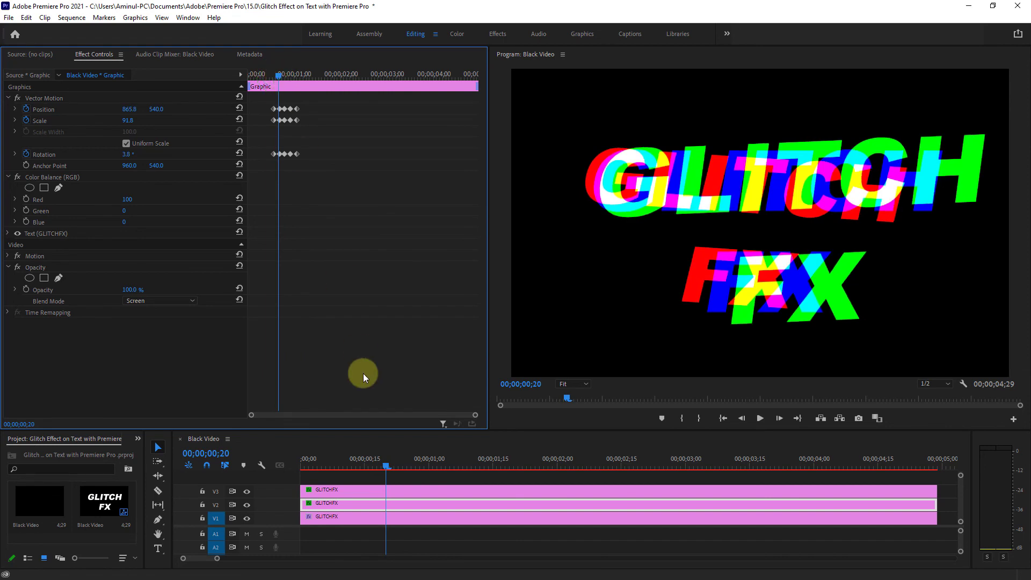
{"action": "left_click", "coordinate": [393, 493]}
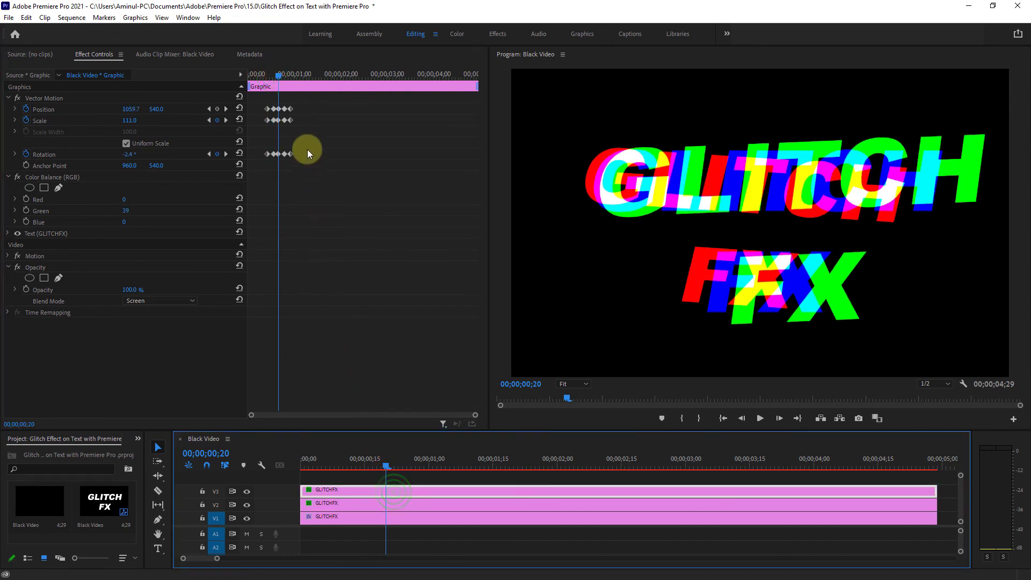
{"action": "left_click", "coordinate": [281, 75]}
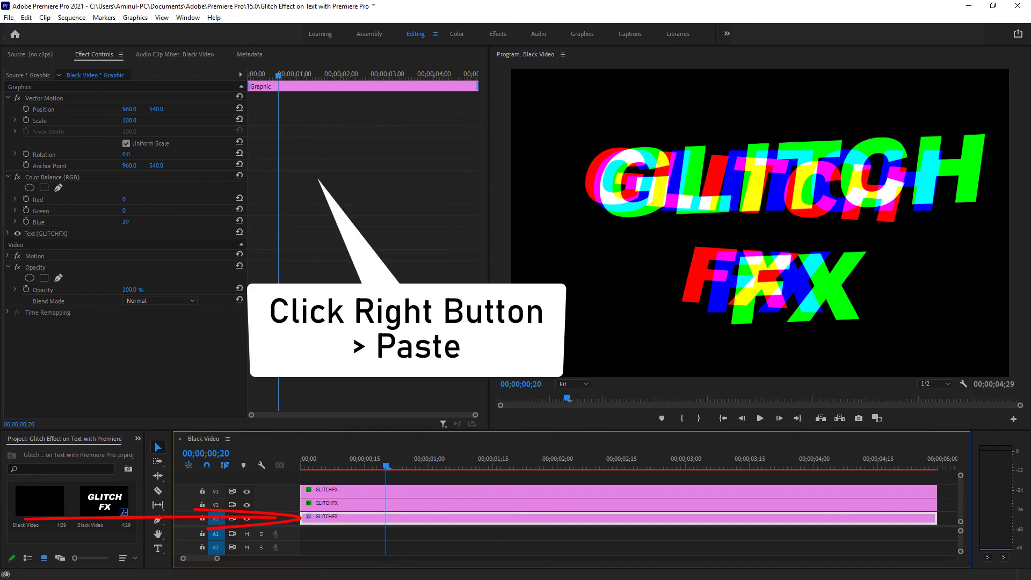
{"action": "right_click", "coordinate": [288, 126]}
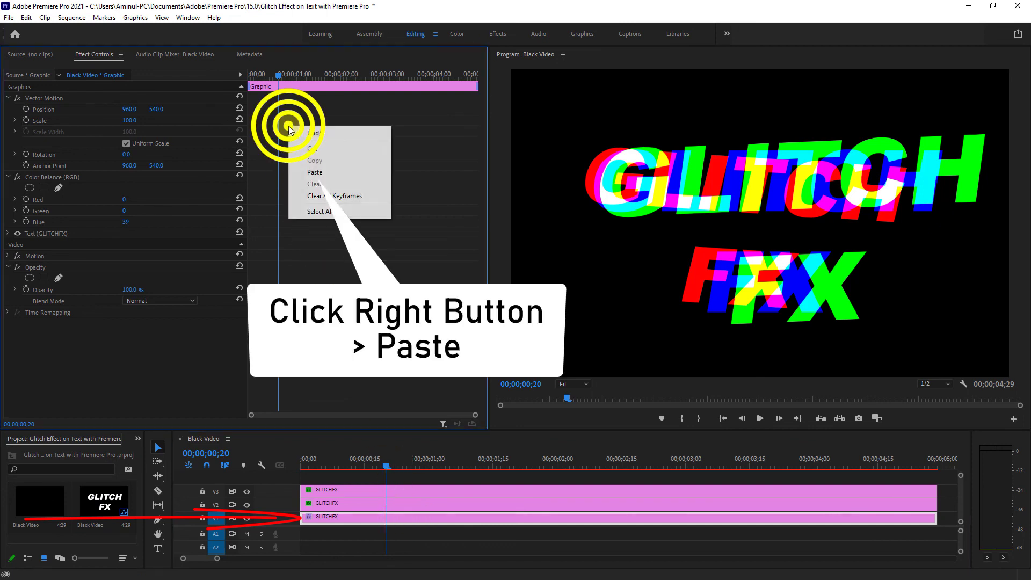
{"action": "left_click", "coordinate": [317, 172]}
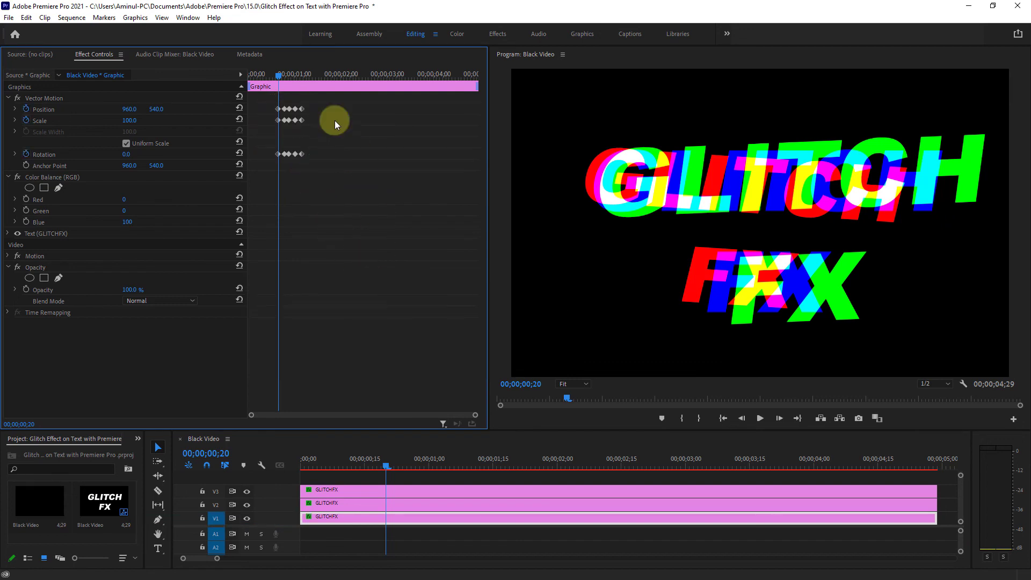
- Play the sequence from 00;00;00;09 to preview the glitch animation on the text
{"action": "left_click", "coordinate": [344, 465]}
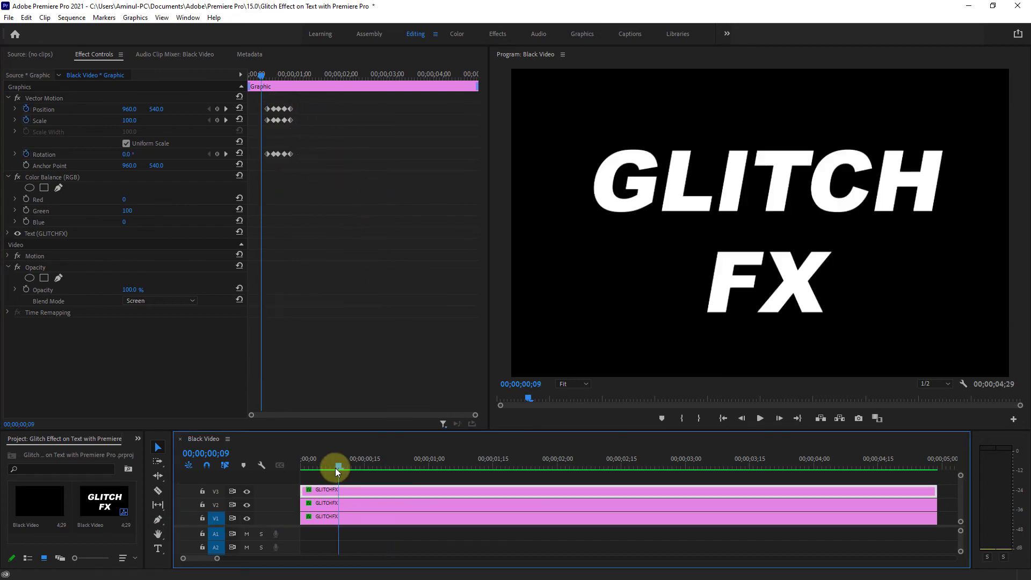
{"action": "left_click", "coordinate": [764, 421]}
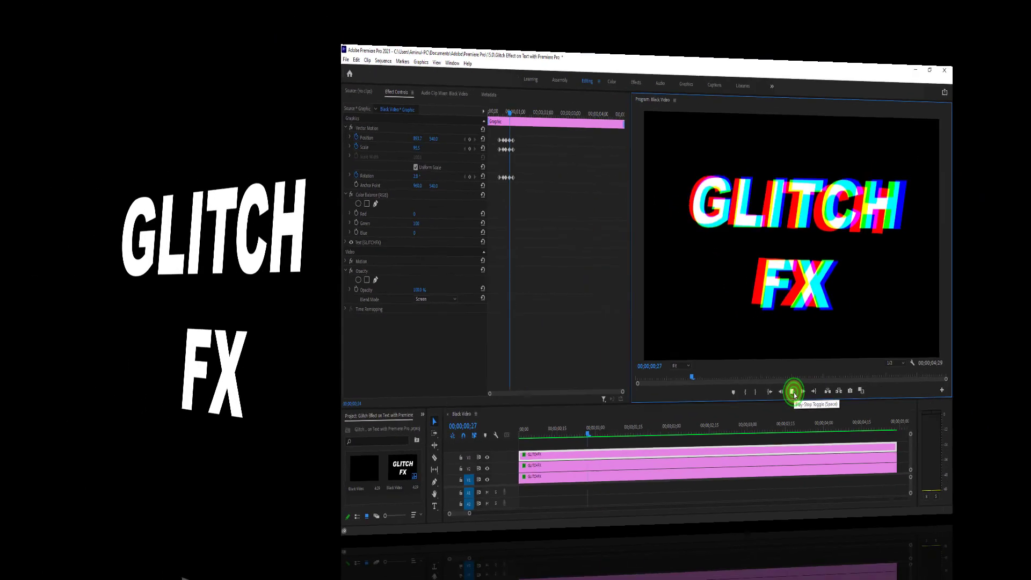